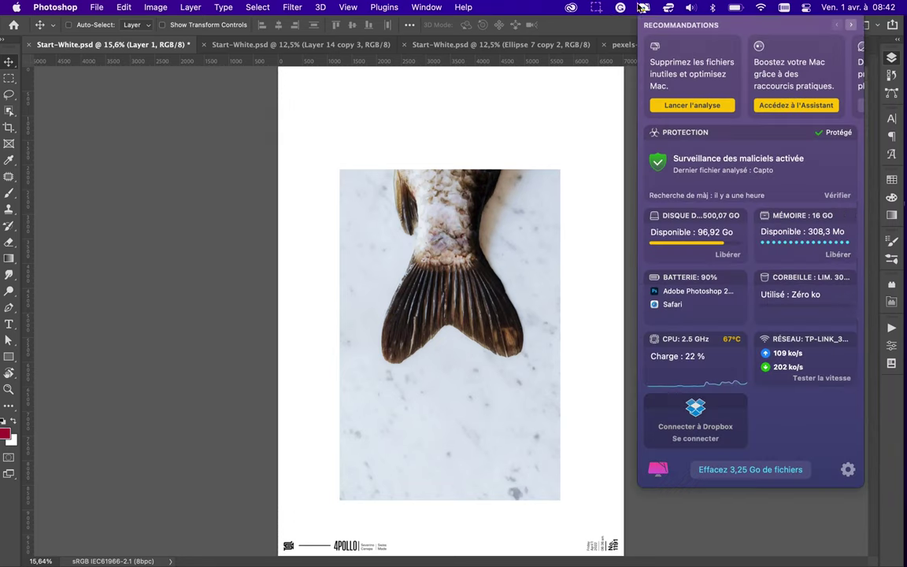
Move Layer 1 down in the stack to sit just above Rectangle 1
click(500, 210)
drag(792, 200, 826, 477)
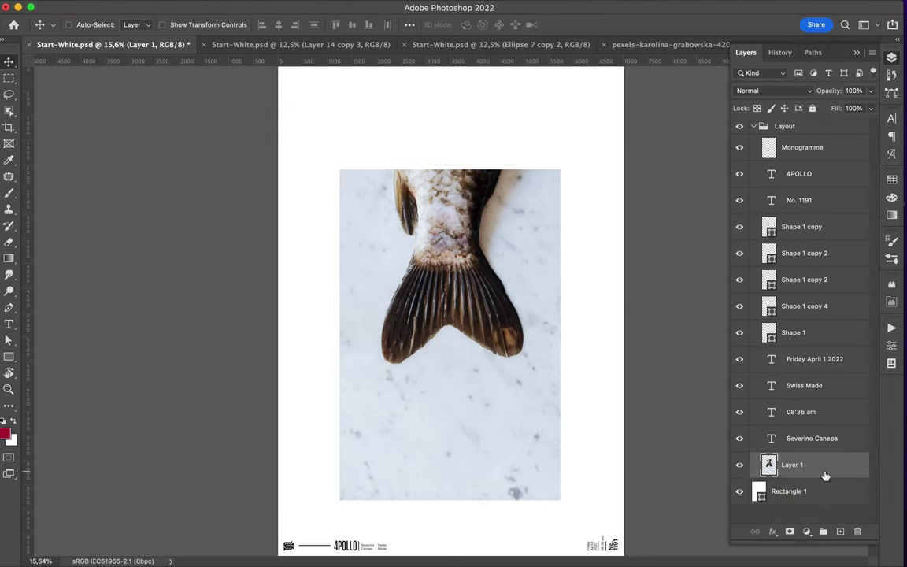
click(786, 126)
Select the fish tail on Layer 1 with the Object Selection tool and open Select and Mask
key(w)
drag(382, 160, 524, 367)
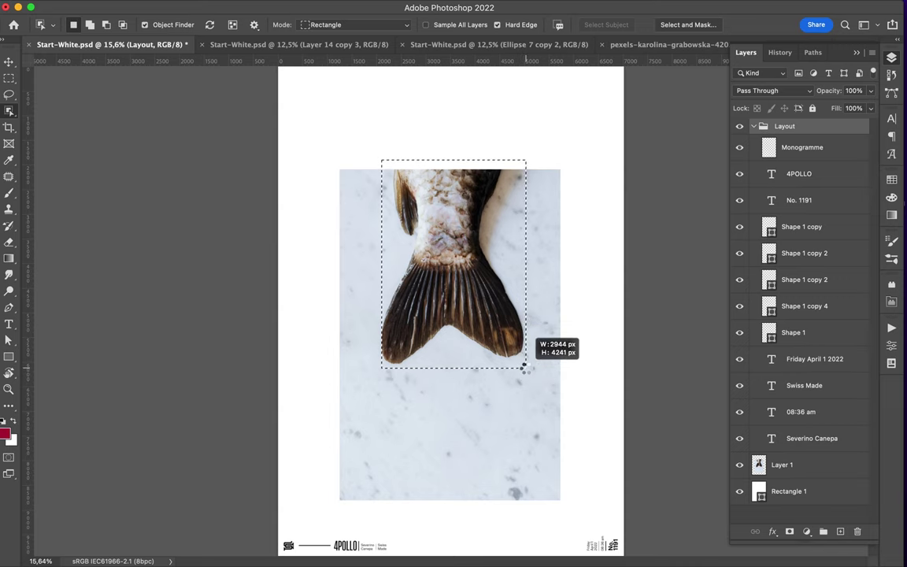
click(467, 223)
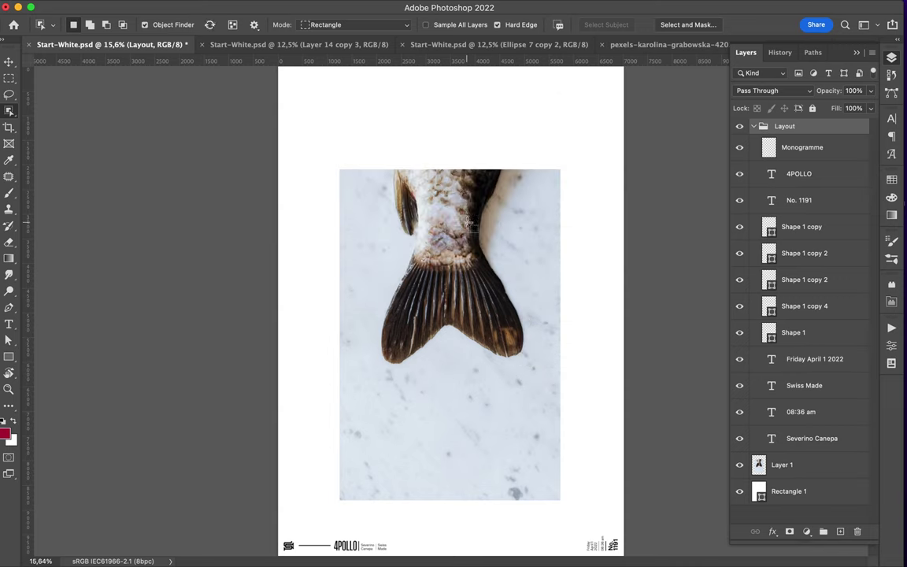
click(795, 464)
drag(381, 168, 524, 366)
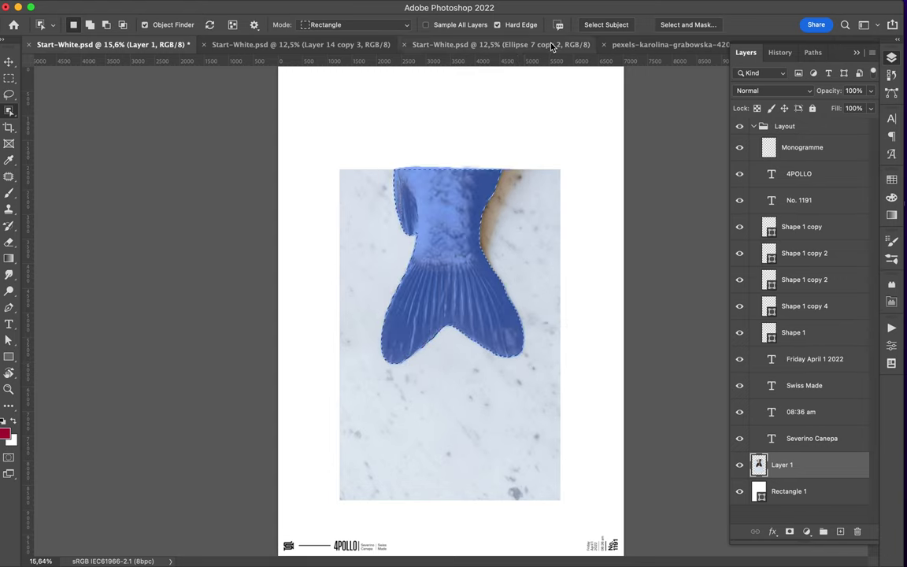
click(689, 24)
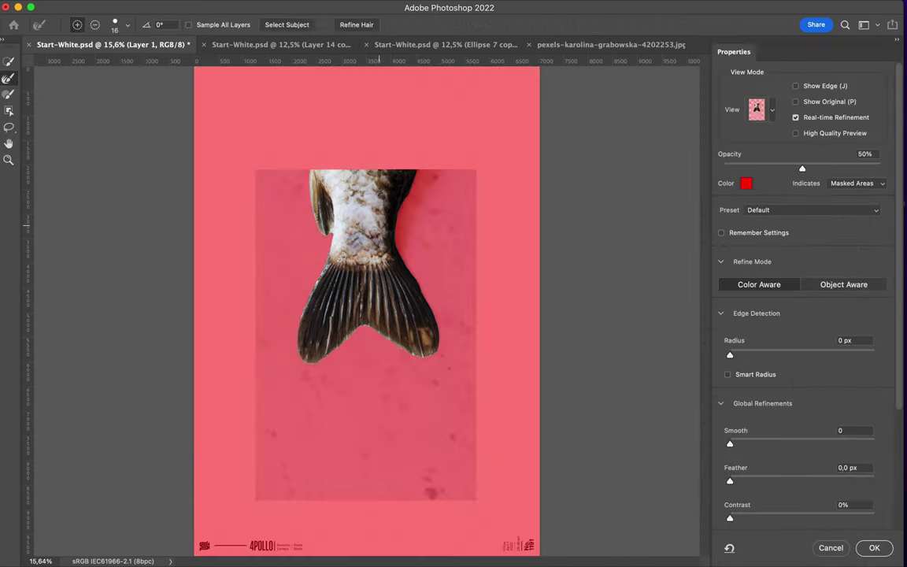
In Black & White view, refine the tail's left edge with an enlarged Refine Edge brush
click(756, 109)
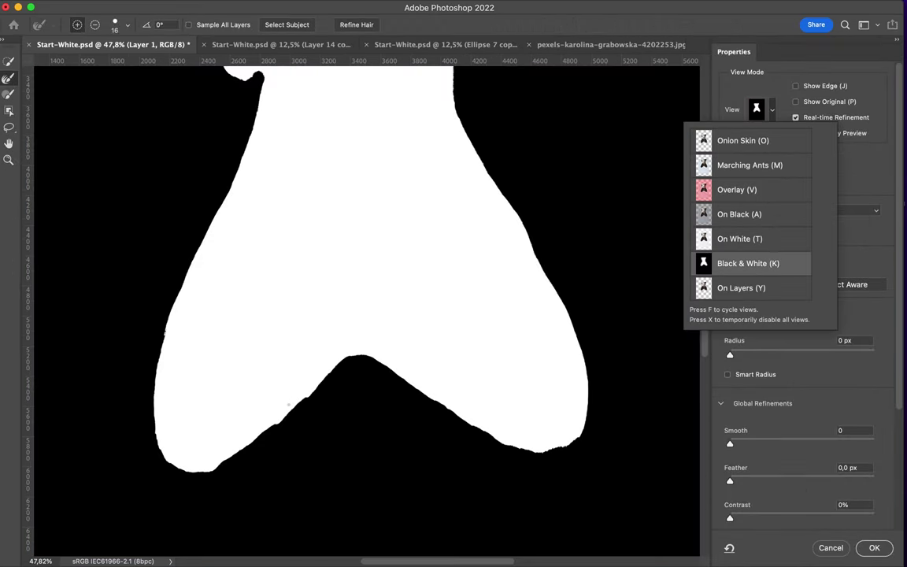
click(129, 26)
drag(75, 59, 87, 60)
key(Return)
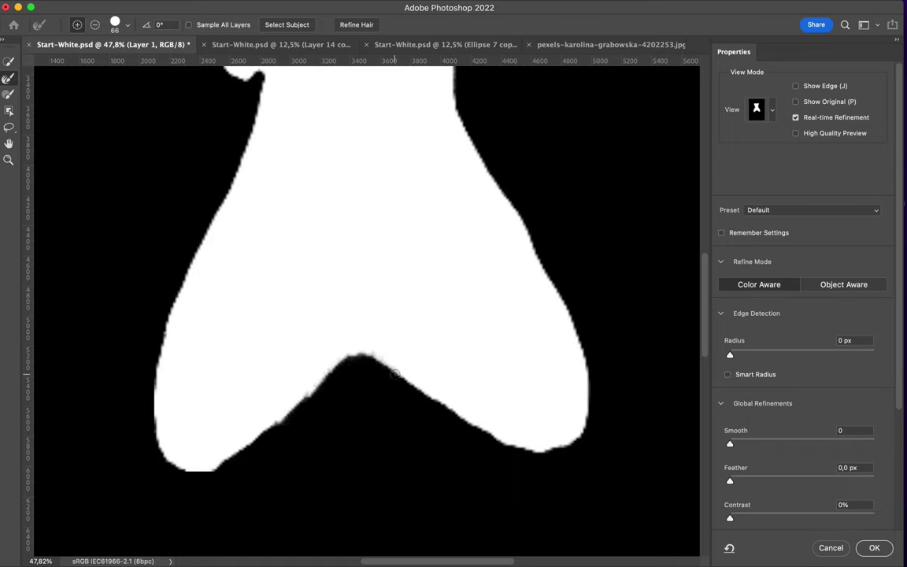
drag(159, 257, 157, 403)
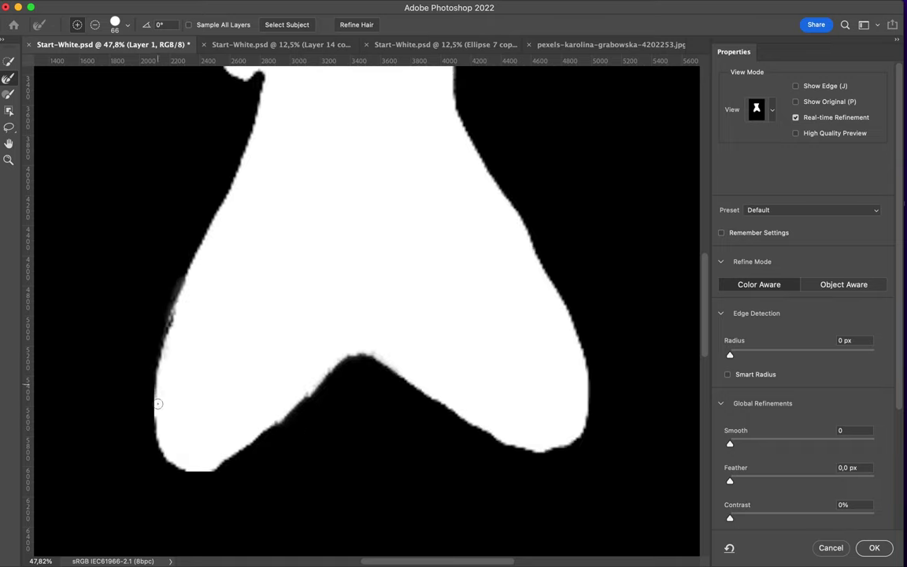
mouse_move(156, 362)
mouse_down()
mouse_move(177, 224)
mouse_move(207, 162)
mouse_move(169, 252)
mouse_move(168, 325)
mouse_up()
Return to the overlay preview, confirm the selection, and mask Layer 1 with it
click(756, 110)
key(v)
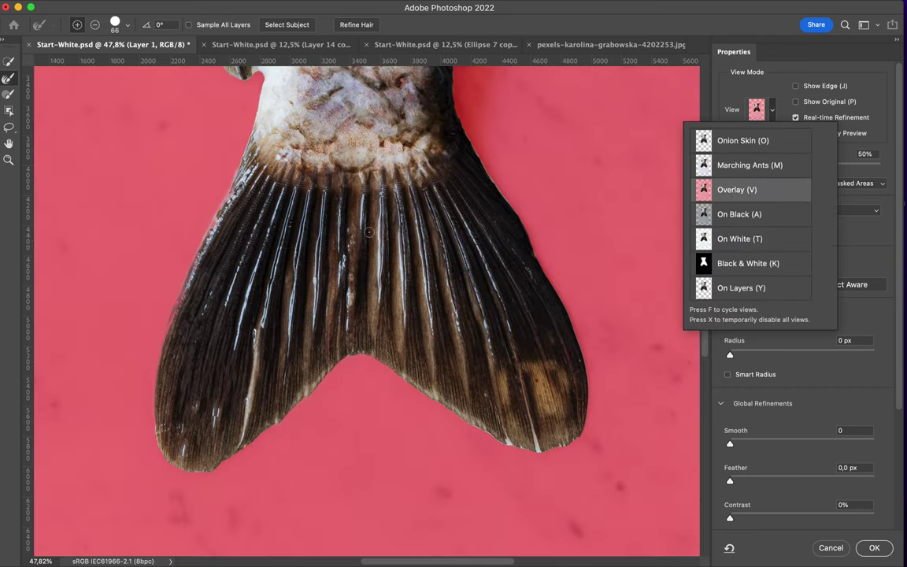
click(591, 219)
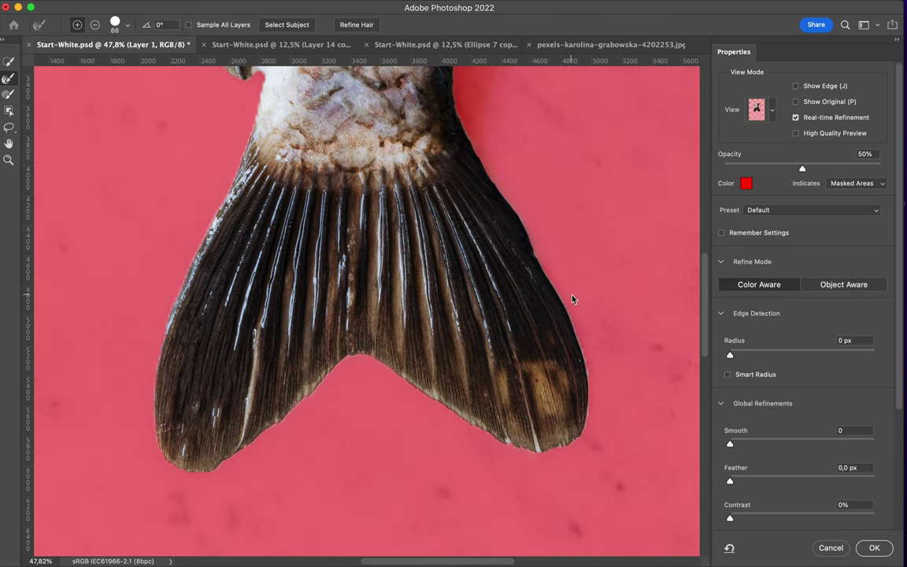
scroll(233, 151, up, 3)
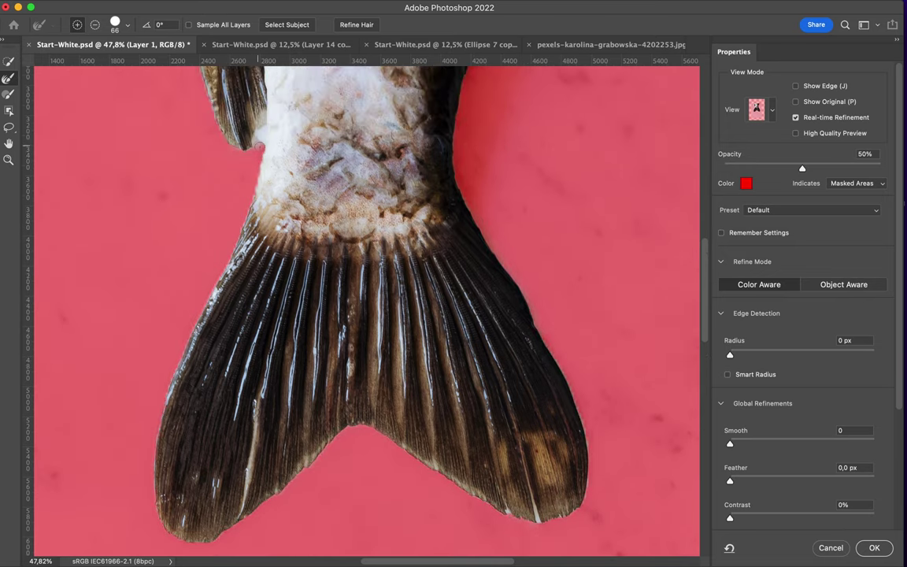
click(873, 547)
click(790, 532)
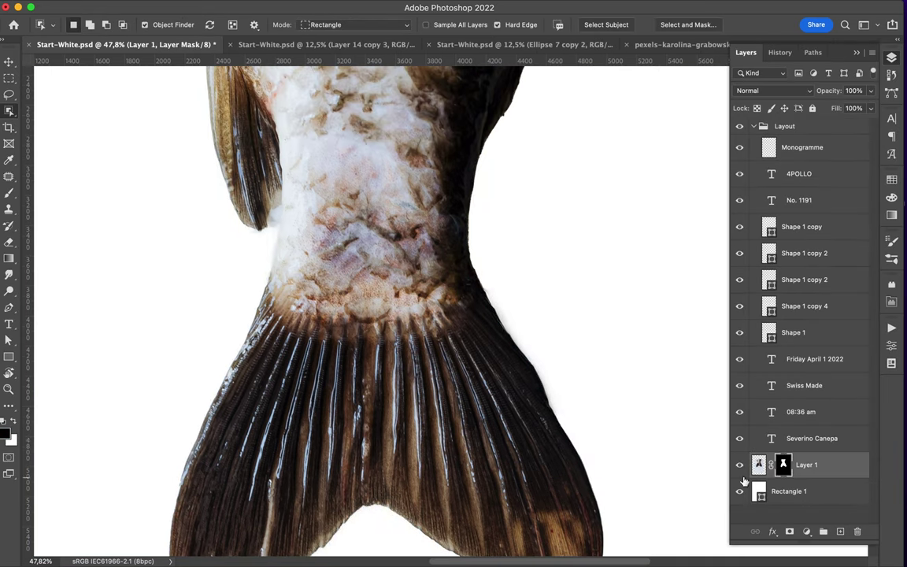
Duplicate Layer 1 beneath itself and delete the copy's mask
mouse_move(812, 470)
mouse_down()
mouse_move(788, 490)
mouse_move(857, 531)
mouse_up()
click(453, 214)
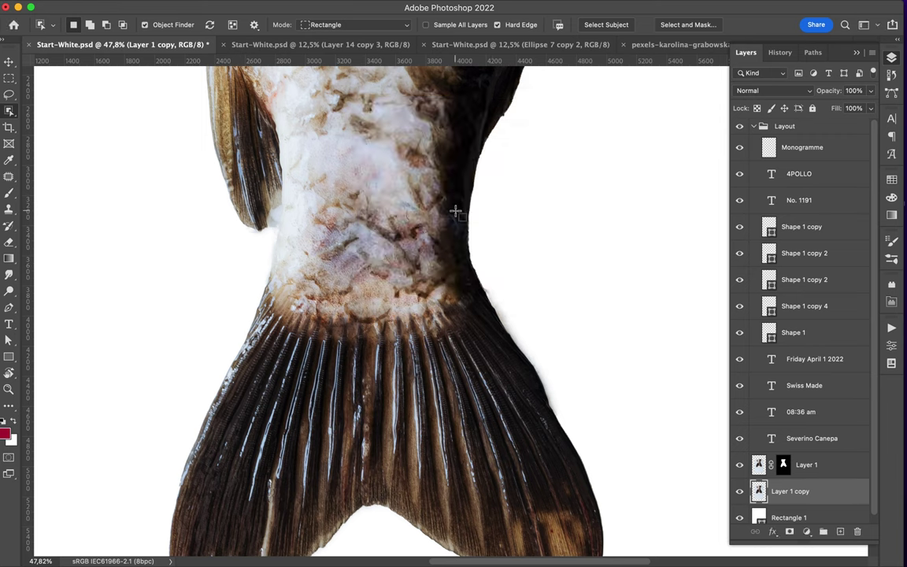
click(739, 491)
click(740, 490)
Target Layer 1's mask with a 14 px brush and hide Layer 1 copy
click(783, 465)
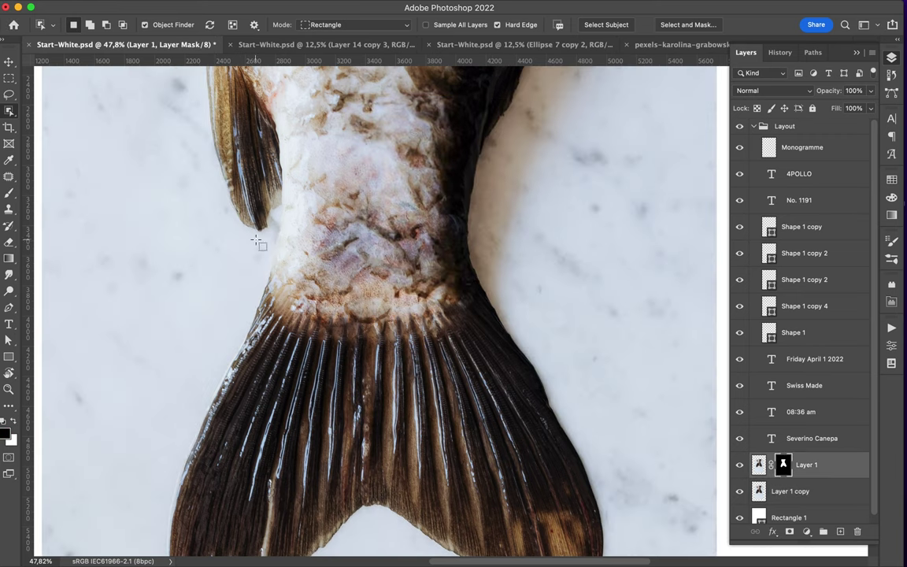
key(b)
right_click(260, 242)
drag(315, 196, 297, 196)
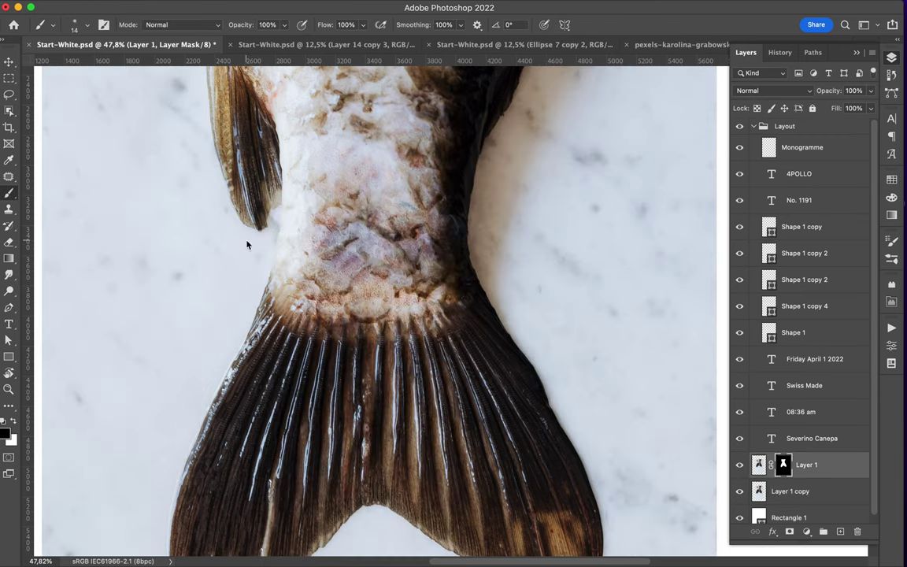
scroll(247, 243, left, 2)
scroll(425, 292, up, 5)
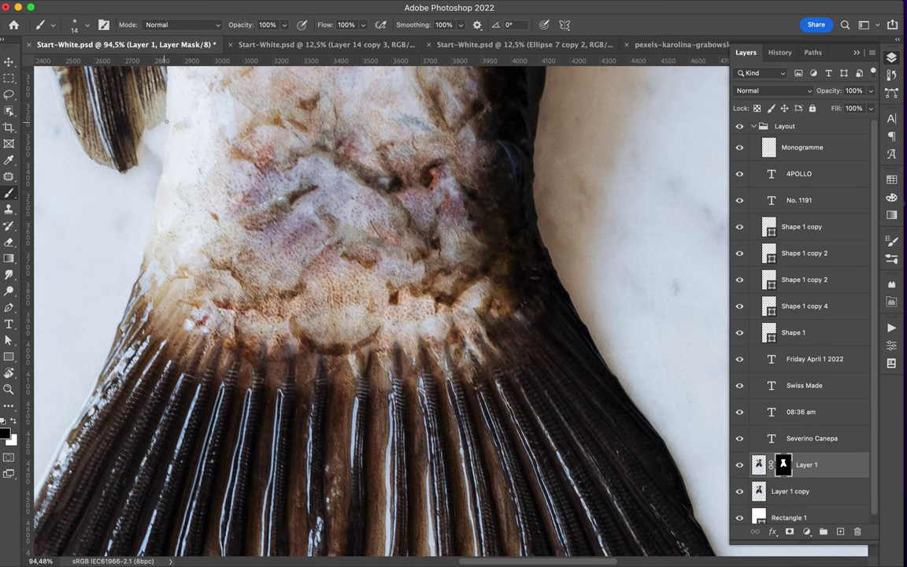
click(739, 491)
scroll(139, 142, up, 3)
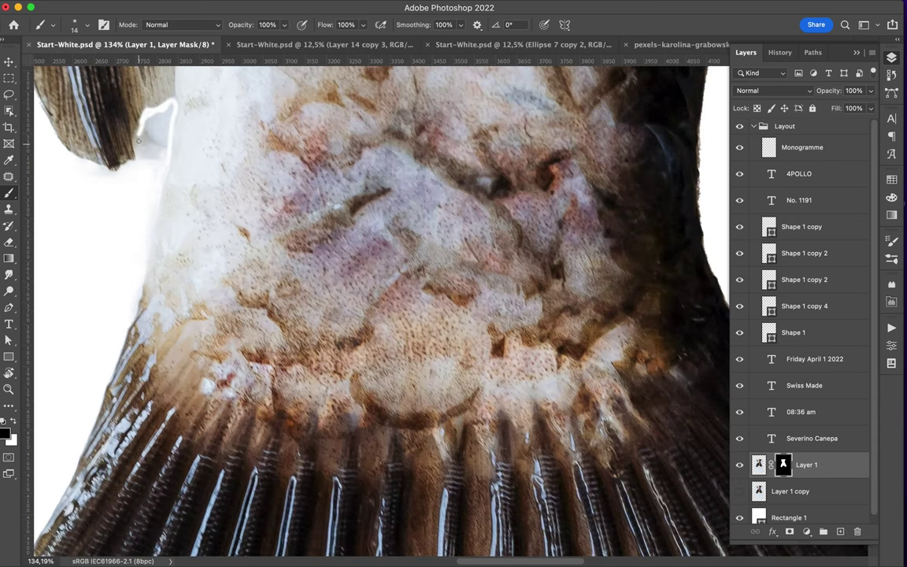
Paint black on the mask with a 49 px brush to remove the fin's pale halo
right_click(147, 119)
drag(203, 146, 233, 147)
key(Return)
mouse_move(147, 159)
mouse_down()
mouse_move(156, 173)
mouse_move(166, 117)
mouse_move(148, 136)
mouse_up()
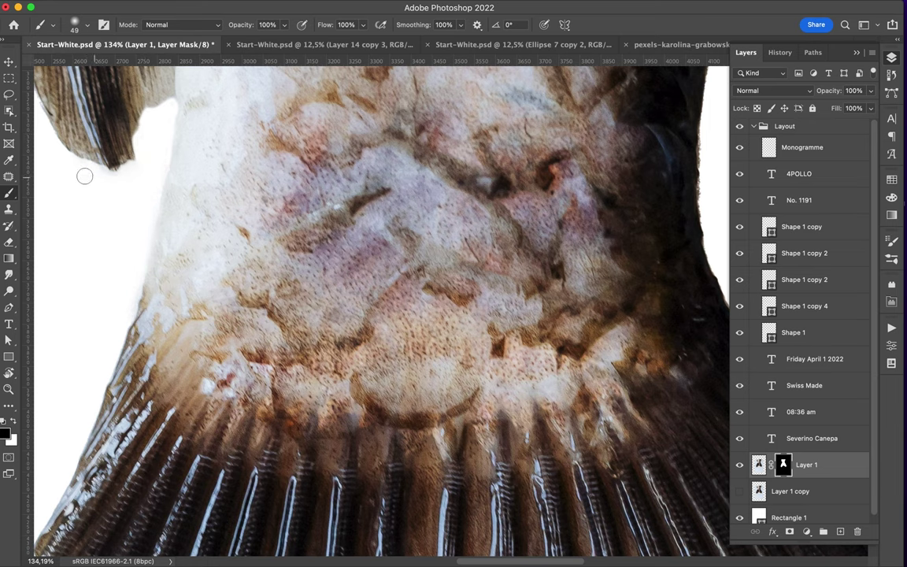
scroll(121, 223, down, 5)
scroll(121, 223, down, 5)
scroll(121, 222, down, 5)
scroll(121, 223, down, 5)
scroll(121, 222, up, 5)
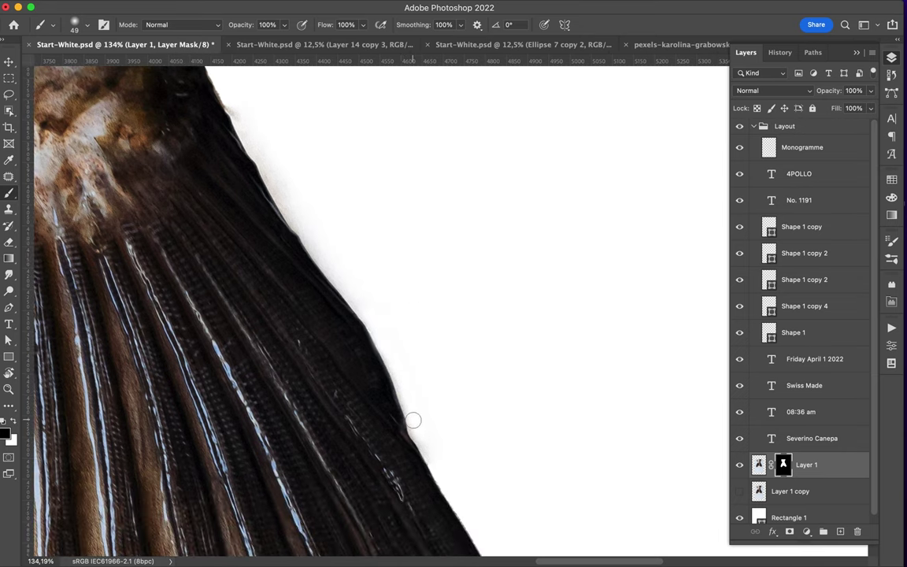
scroll(413, 401, up, 3)
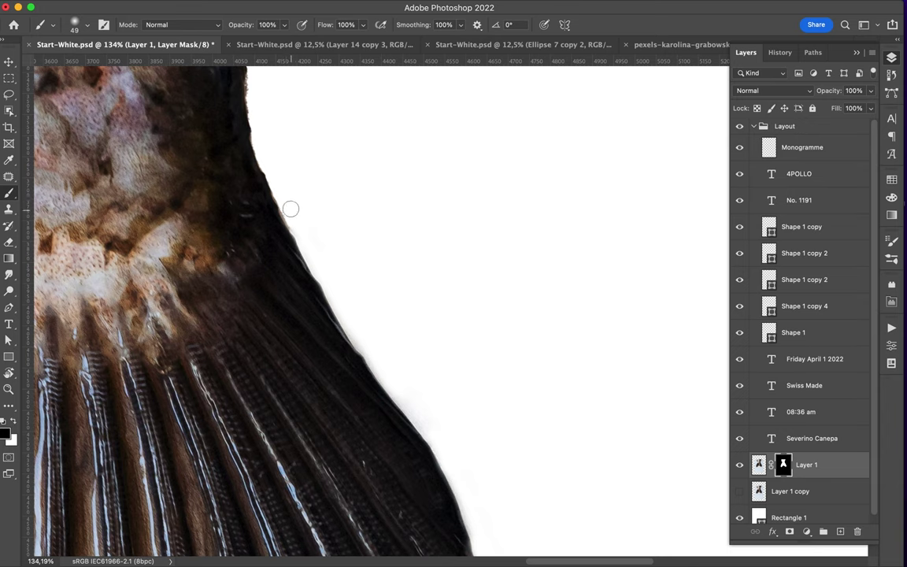
scroll(292, 211, up, 3)
scroll(289, 230, up, 3)
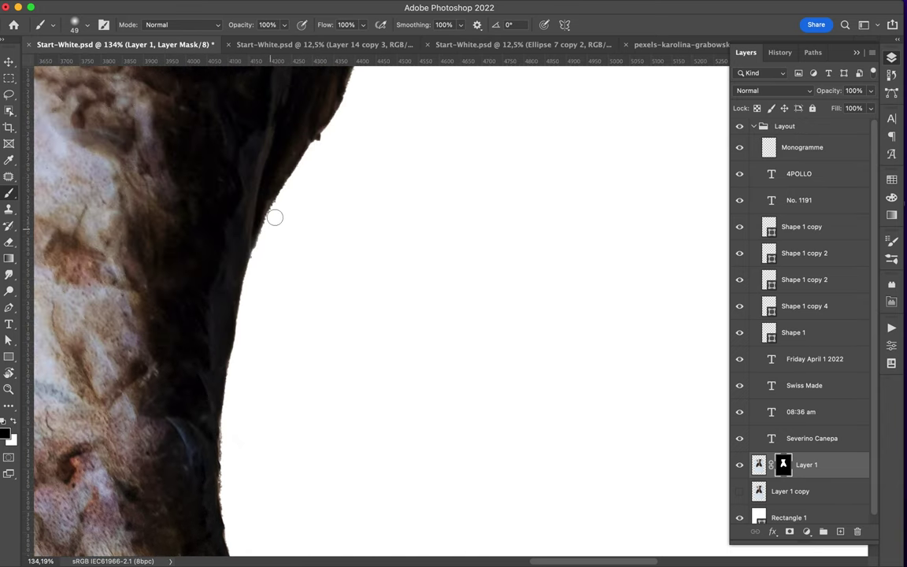
right_click(315, 141)
drag(407, 178, 398, 178)
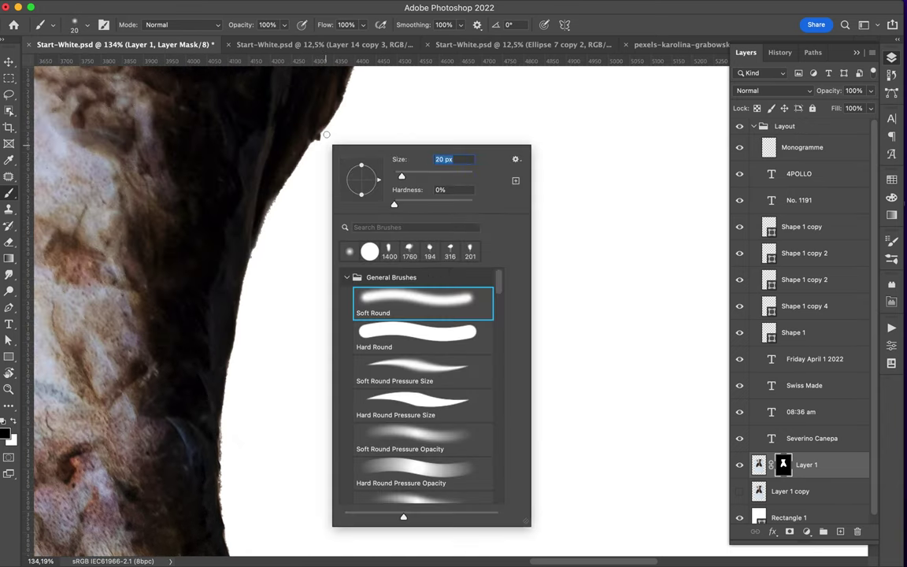
key(Return)
scroll(313, 144, left, 2)
scroll(312, 145, left, 10)
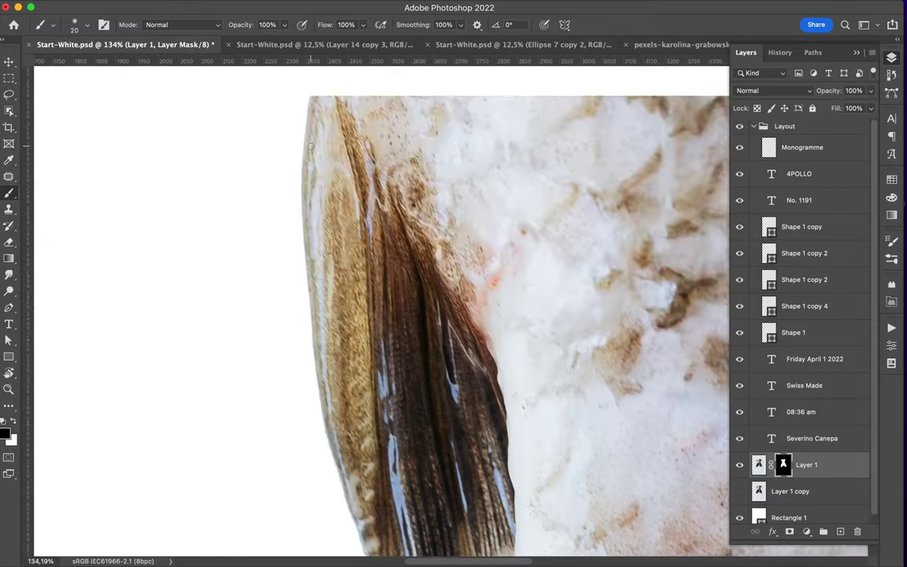
scroll(311, 145, left, 5)
Fit the poster on screen and move the fish tail up to the top edge
key(super+0)
key(v)
drag(443, 205, 447, 124)
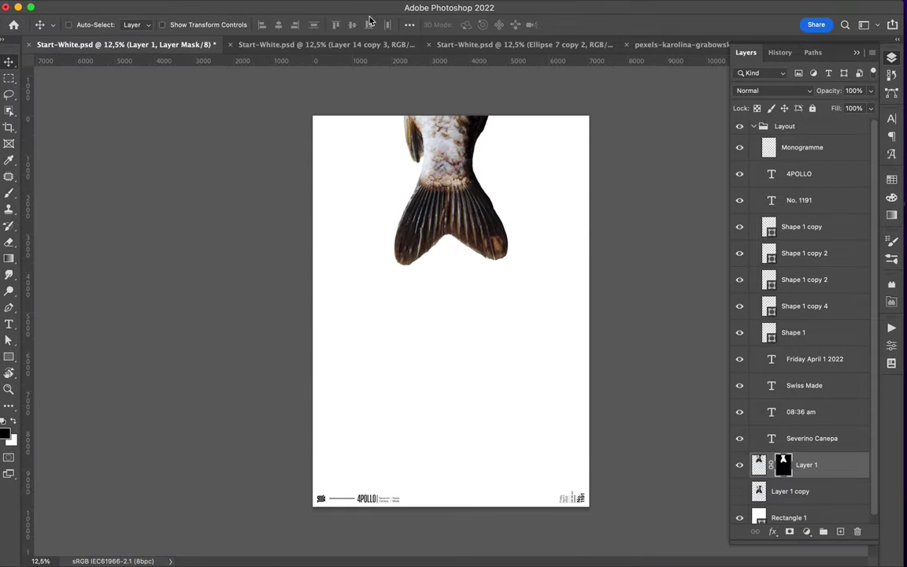
Duplicate Layer 1 and set the copy's blend mode to Darker Color
click(410, 25)
click(823, 466)
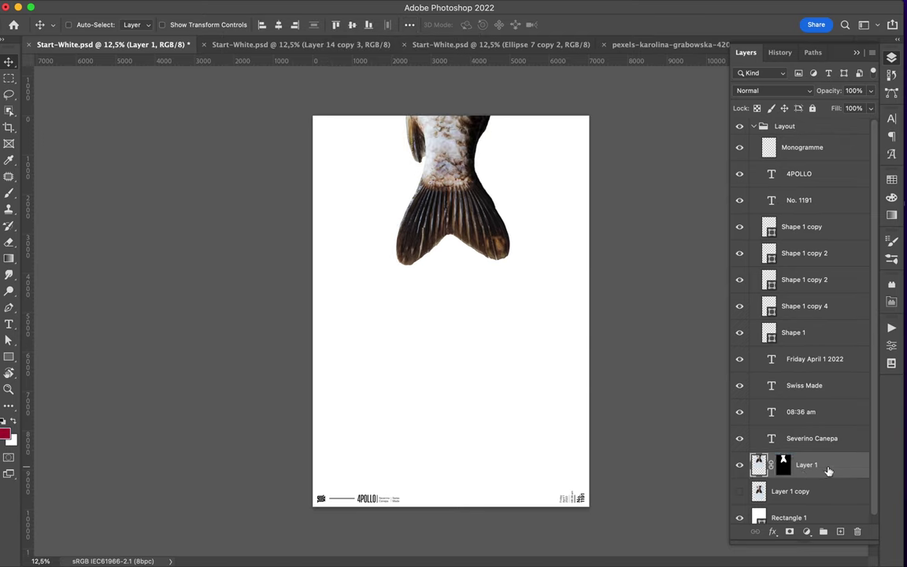
key(super+j)
click(772, 90)
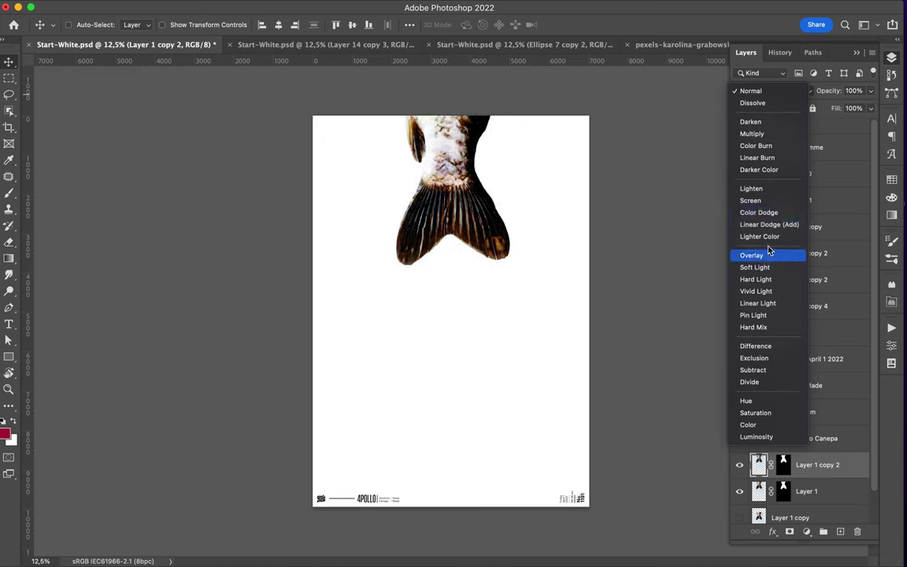
click(754, 172)
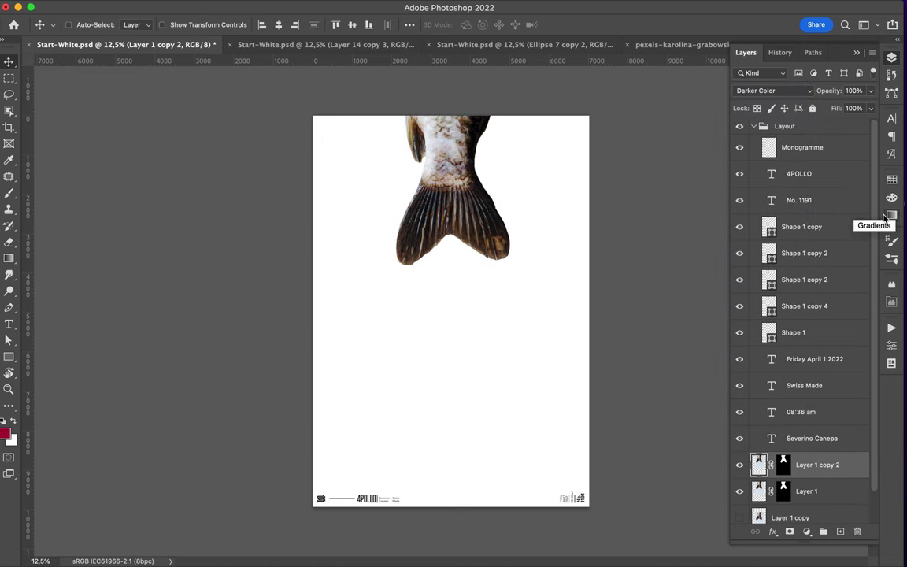
Add a Hue/Saturation layer with Hue -180 and duplicate the fish layer above it
click(806, 531)
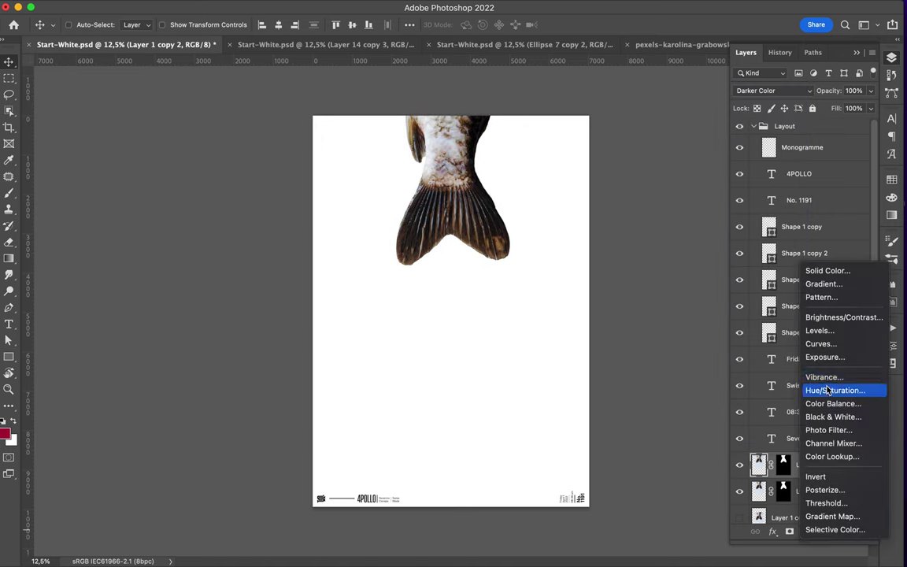
click(757, 351)
drag(775, 402, 739, 376)
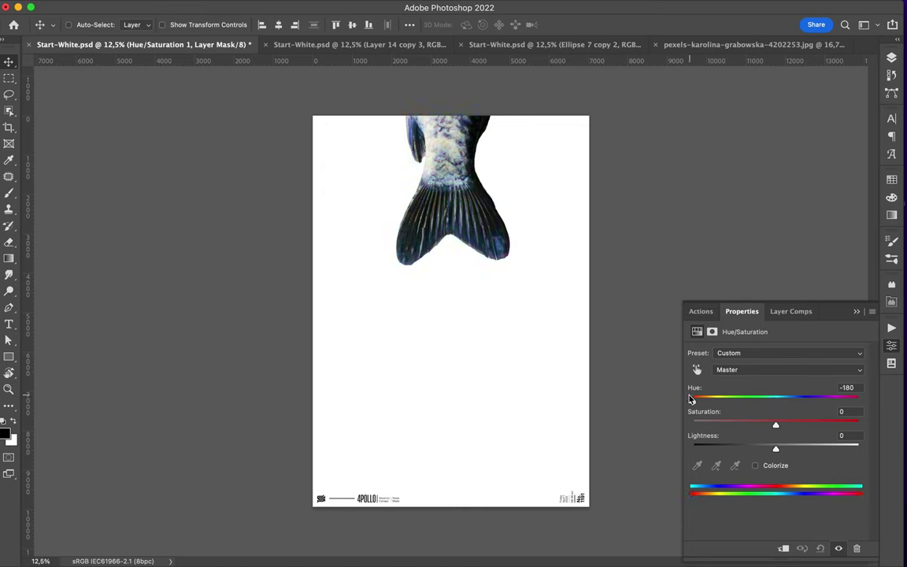
key(F7)
drag(821, 488, 813, 464)
click(293, 7)
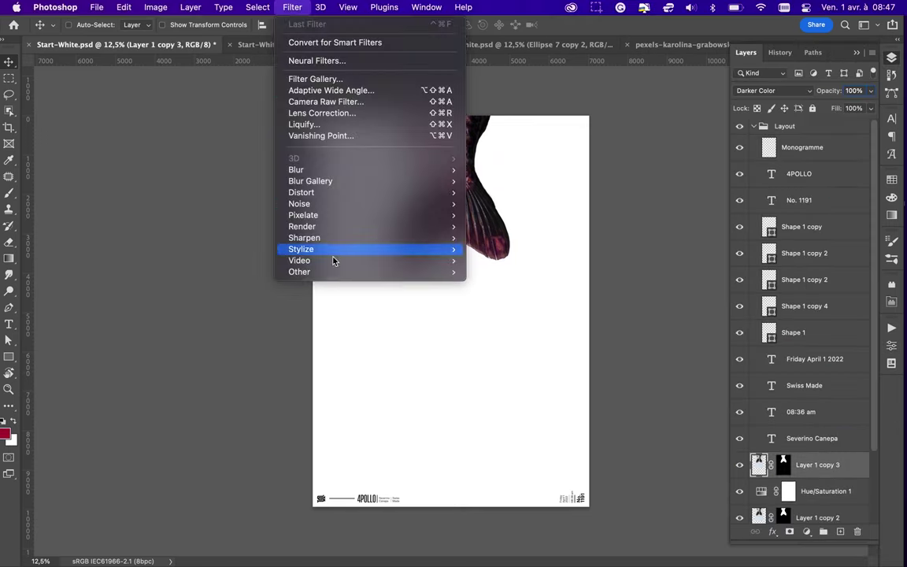
Apply a 27,5 px High Pass to Layer 1 copy 3, blended Linear Light at 52% fill
click(482, 283)
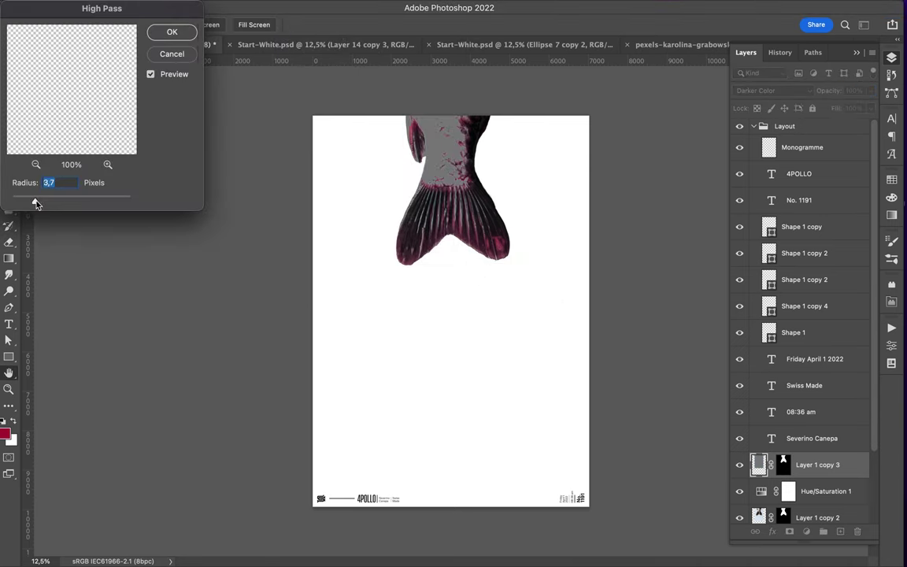
drag(35, 203, 67, 201)
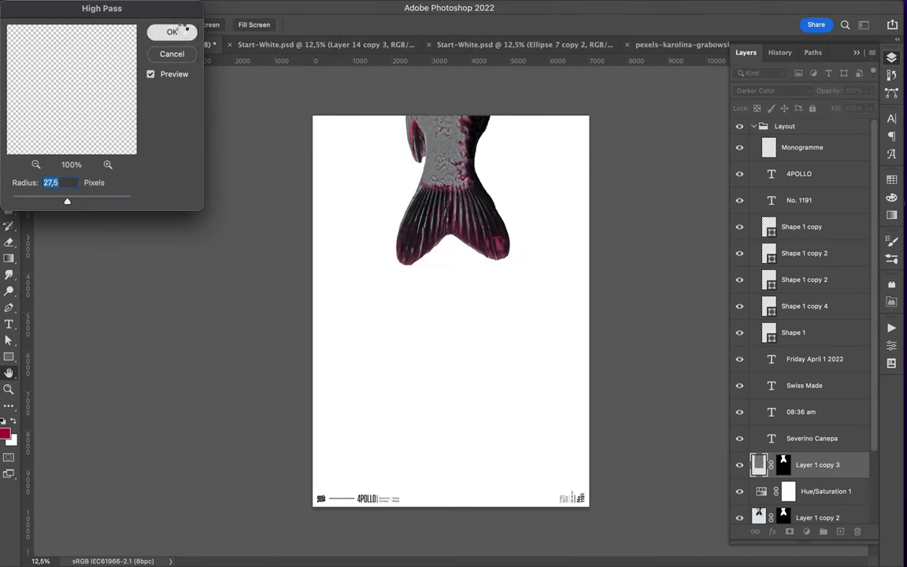
click(172, 31)
click(787, 90)
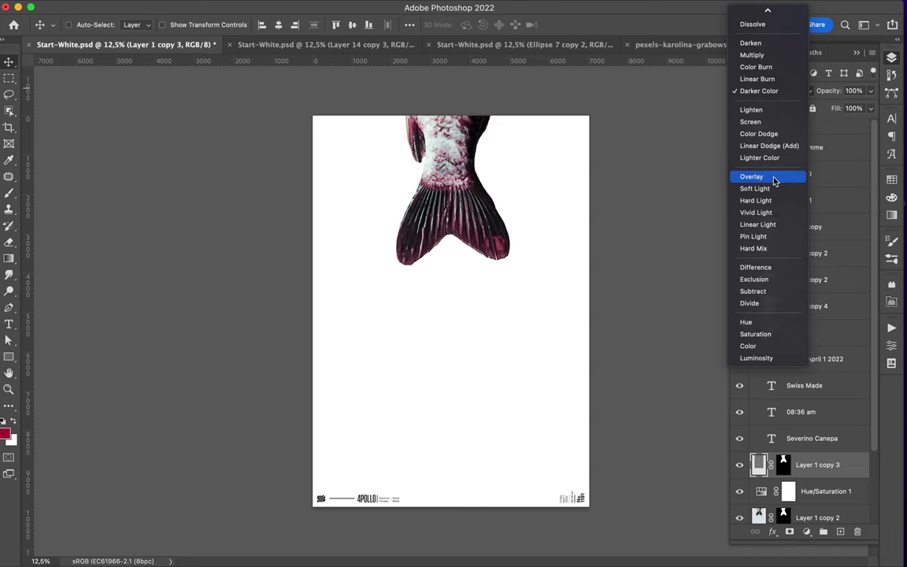
click(774, 178)
click(787, 90)
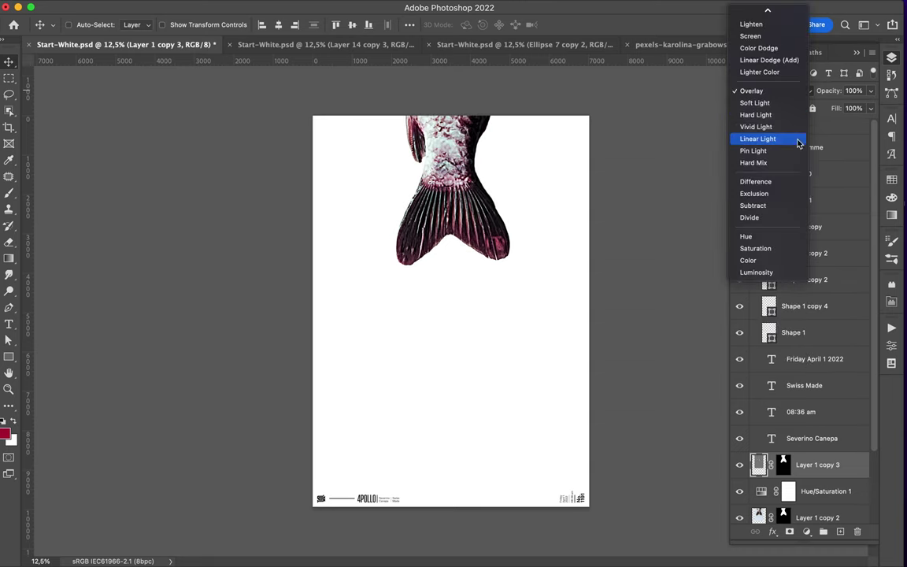
click(798, 141)
click(869, 109)
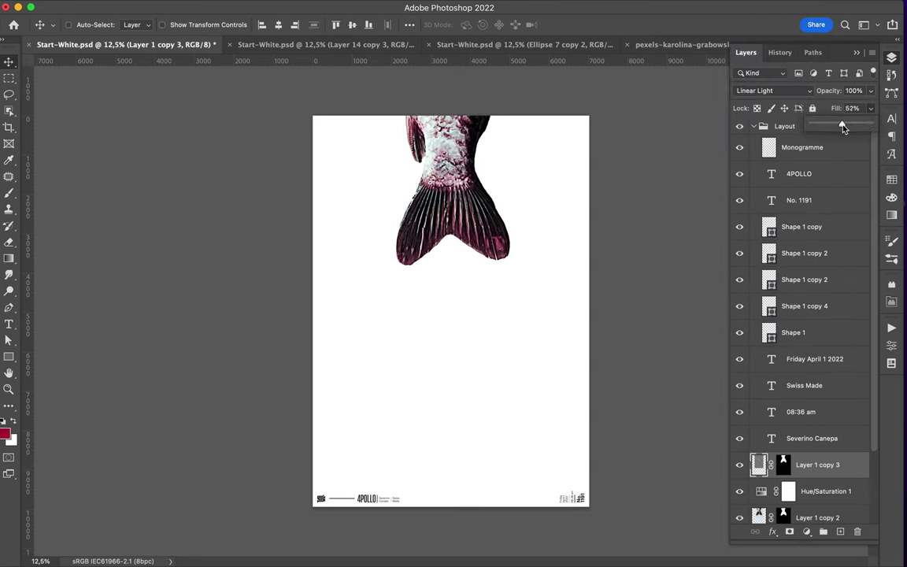
click(557, 213)
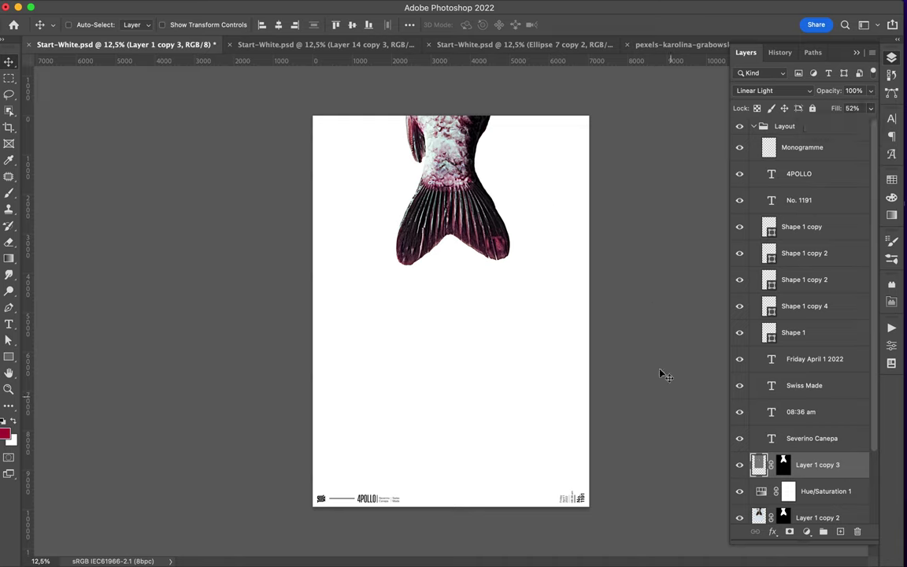
Select the Rectangle 1 background layer with the Path Selection tool
scroll(787, 457, down, 2)
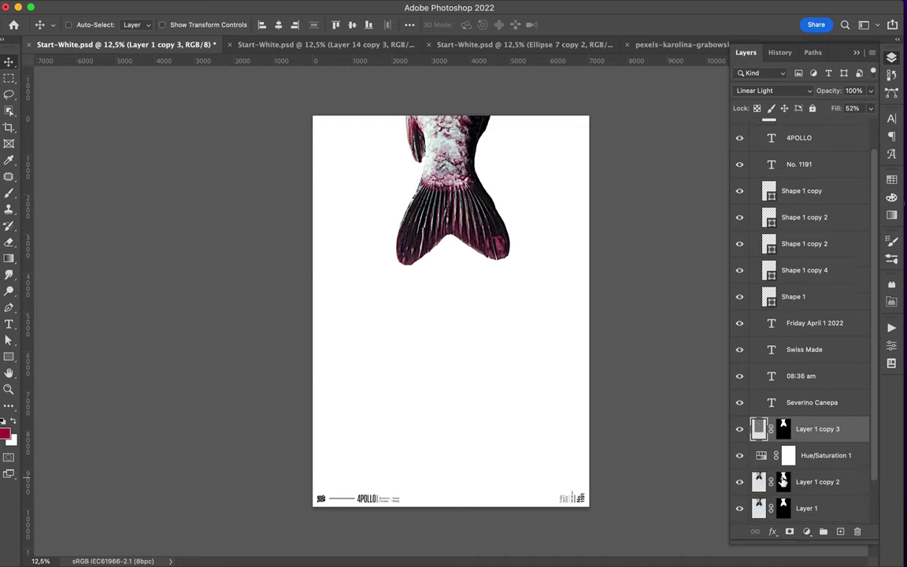
scroll(787, 488, down, 2)
click(778, 510)
key(u)
click(126, 25)
Pick a very pale blue fill for Rectangle 1 in the Color Picker
click(172, 93)
click(262, 50)
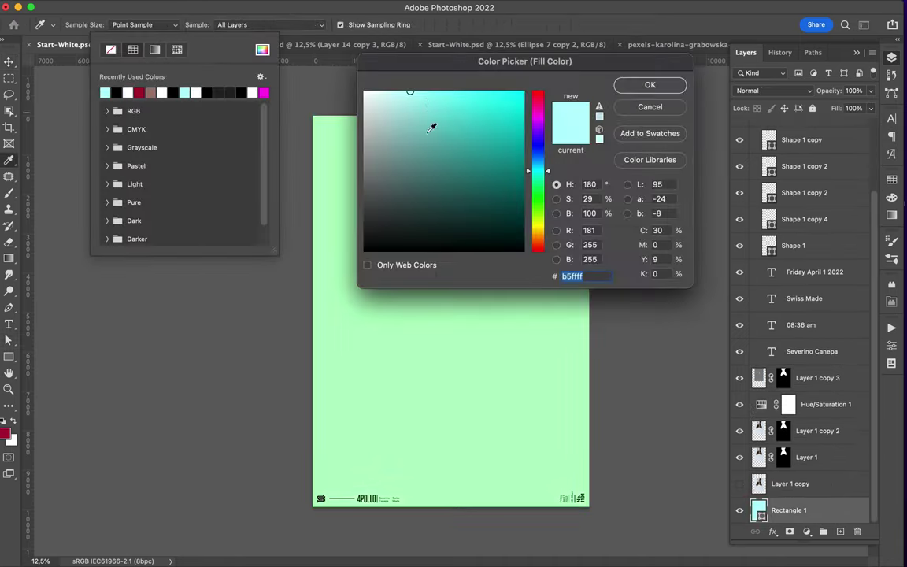
click(537, 161)
click(395, 95)
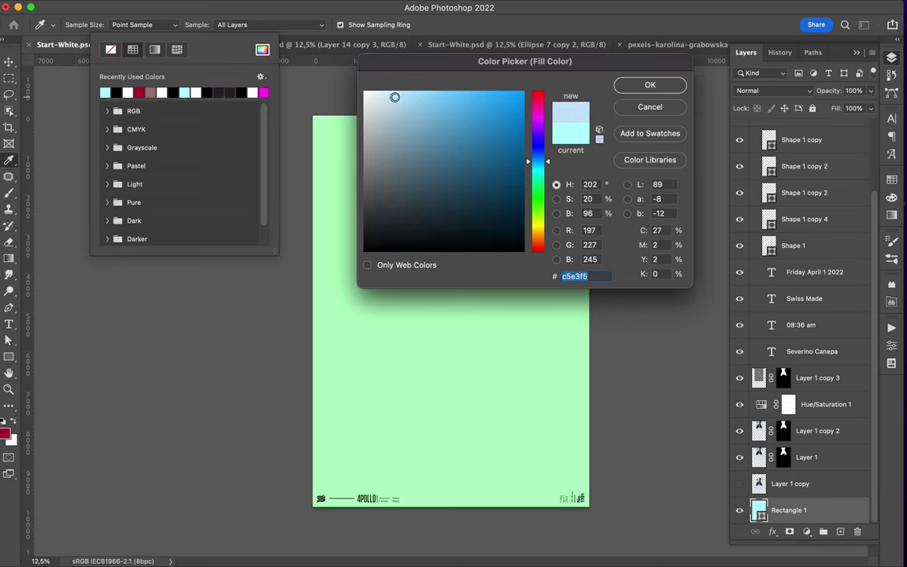
click(650, 84)
click(589, 133)
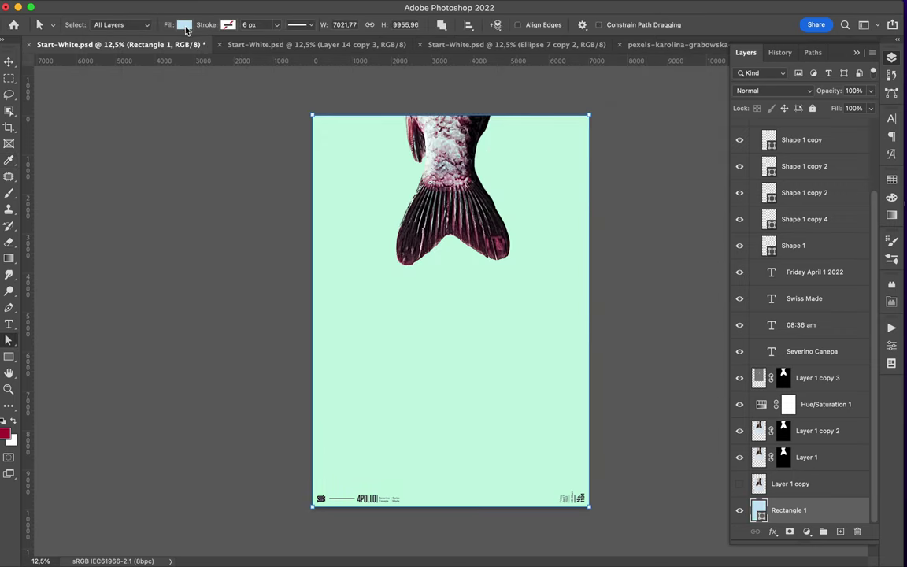
Redo the rectangle fill, settling on the pale light blue swatch
click(183, 25)
click(262, 49)
click(648, 83)
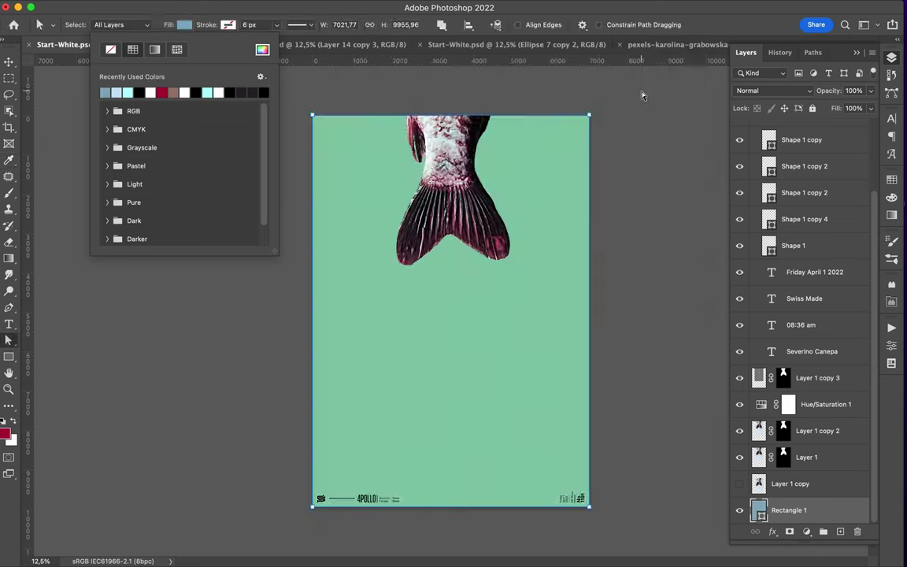
key(Escape)
click(183, 25)
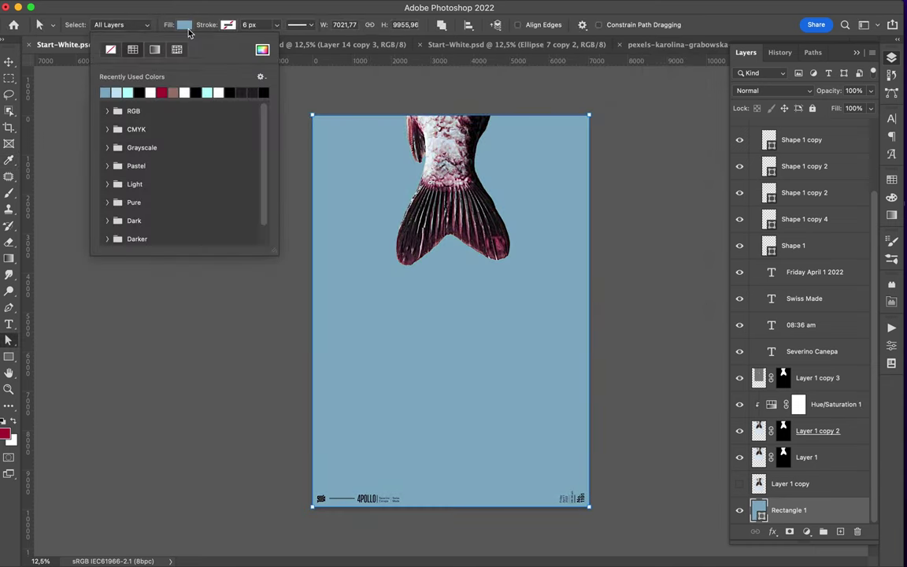
click(116, 92)
key(v)
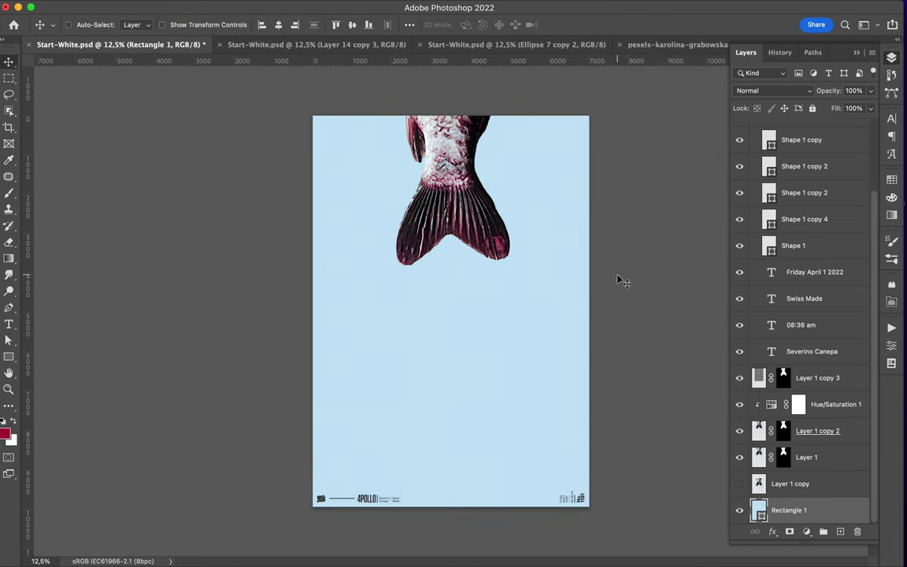
Select the three fish-tail layers and move the tail further down the poster
click(817, 378)
super+click(817, 431)
super+click(806, 456)
mouse_move(471, 206)
mouse_down()
mouse_move(481, 355)
mouse_move(480, 342)
mouse_up()
Duplicate the tail, scale the copy to about 47%, and tuck it under the big tail
drag(818, 441, 811, 477)
drag(492, 345, 488, 348)
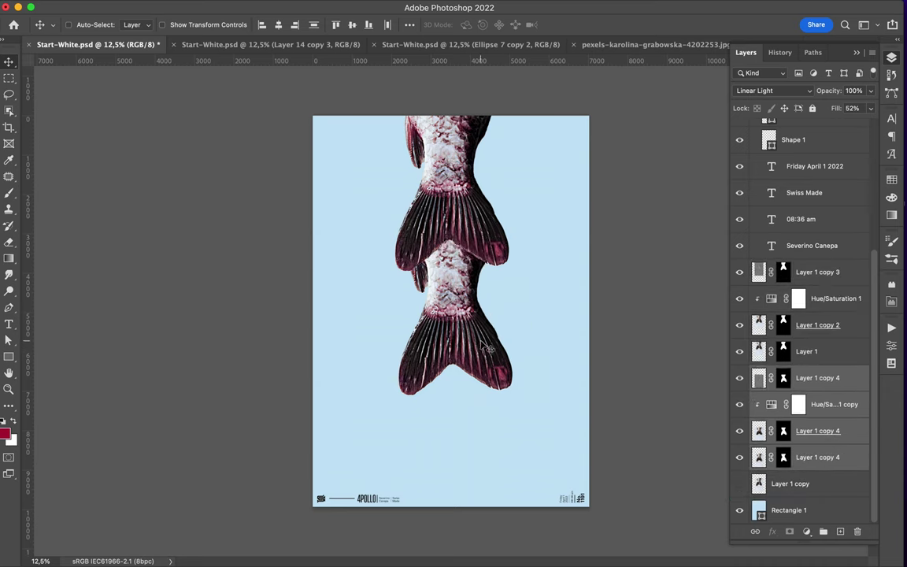
key(ctrl+t)
drag(453, 504, 453, 363)
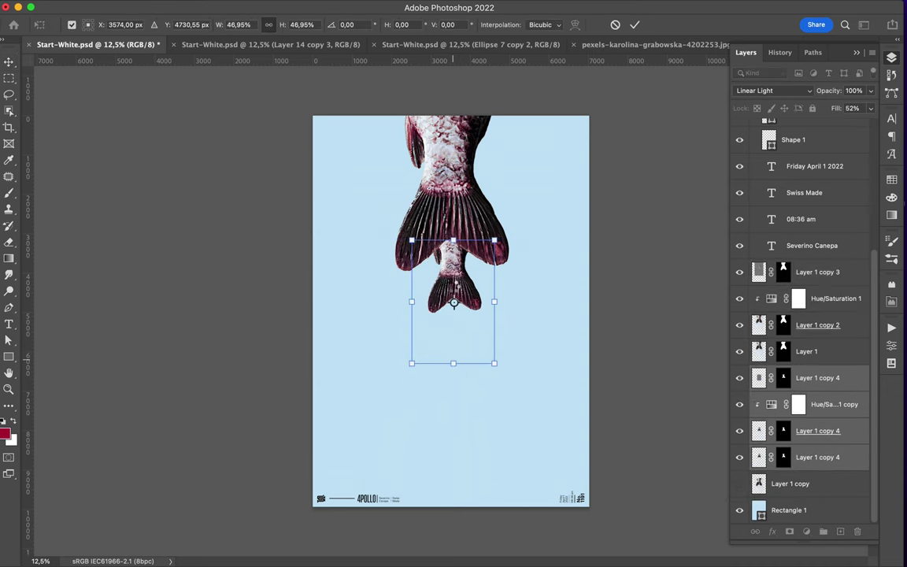
key(Return)
drag(464, 295, 454, 252)
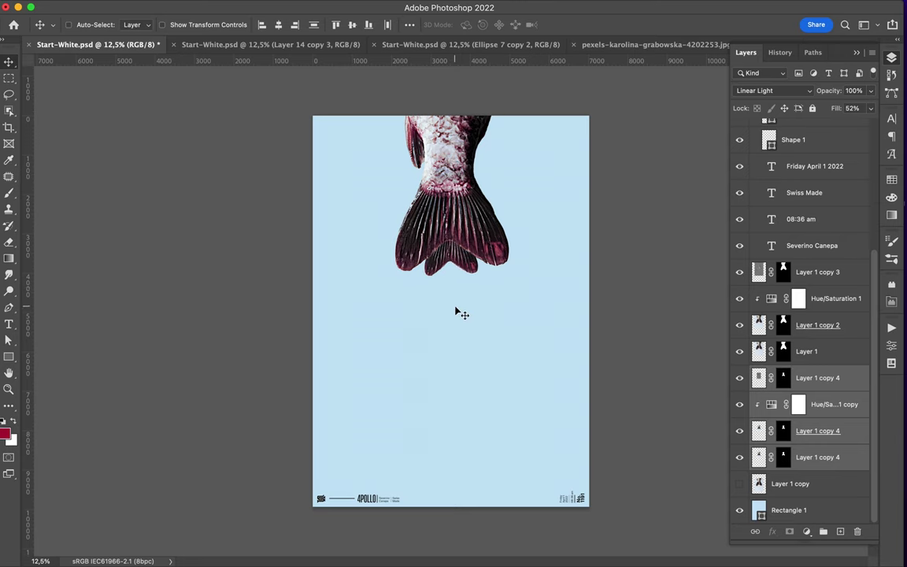
click(346, 546)
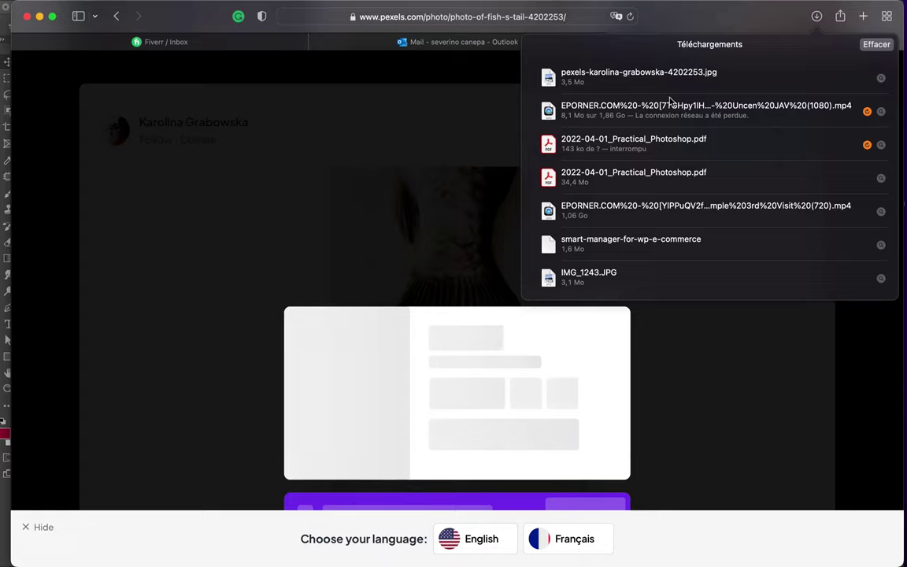
Translate 'poisson d'avril' from French to English in Google Translate
key(super+t)
text(google translate)
key(Return)
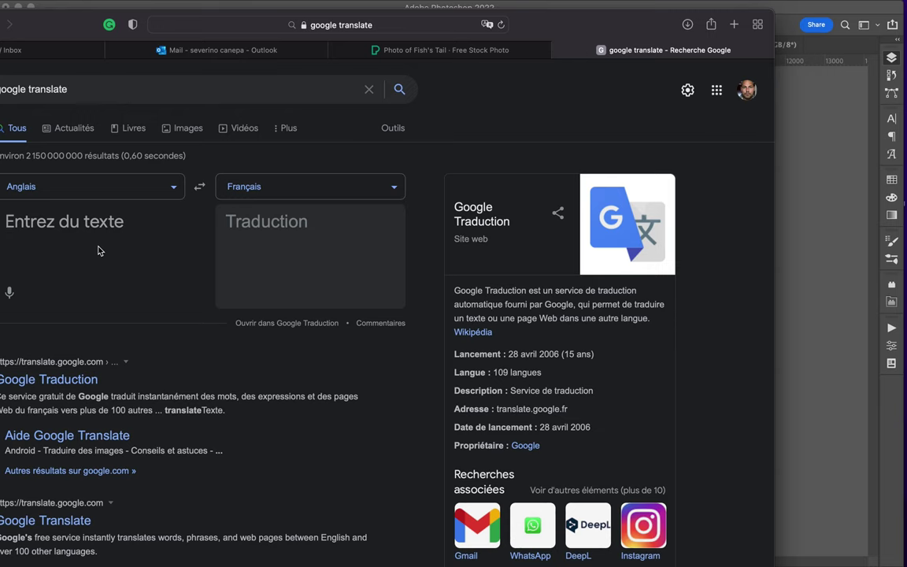
click(98, 250)
text(poisson d'avril)
click(199, 185)
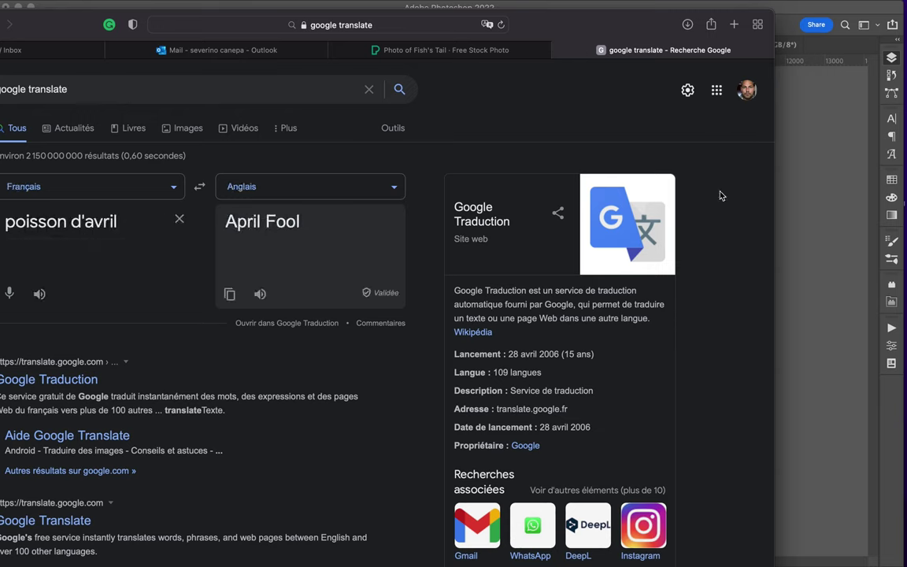
Return to the Photoshop poster with the Type tool active
key(super+tab)
key(t)
click(380, 346)
Type 'APRIL' on the poster and make a duplicate text layer reading 'FOOL'
text(APRIL)
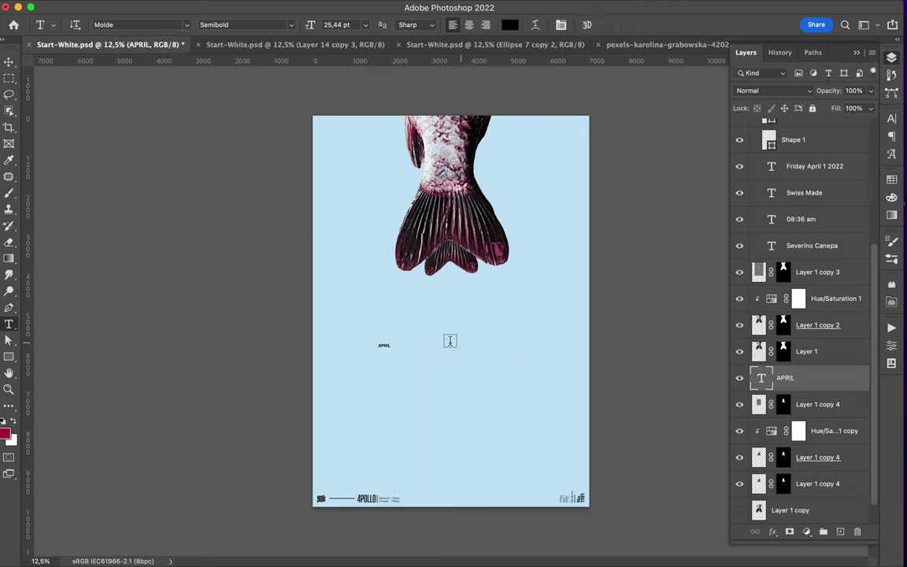
drag(450, 340, 489, 362)
double_click(488, 362)
text(F)
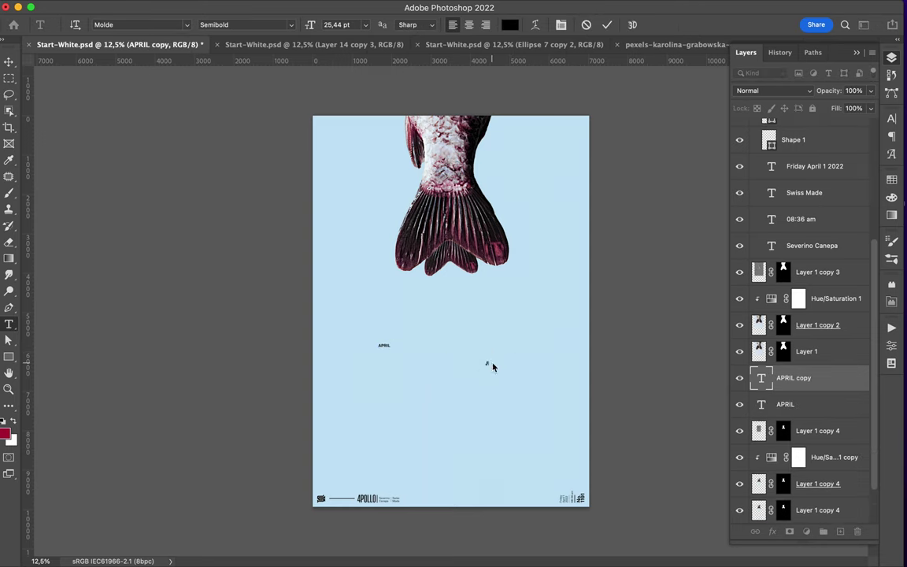
key(ctrl+Return)
key(v)
click(382, 346)
Scale the APRIL and FOOL words taller together, to about 110 pt
shift+click(493, 364)
key(ctrl+t)
drag(438, 364, 440, 431)
key(Return)
Position APRIL on the left and FOOL on the right below the tail
drag(237, 380, 354, 379)
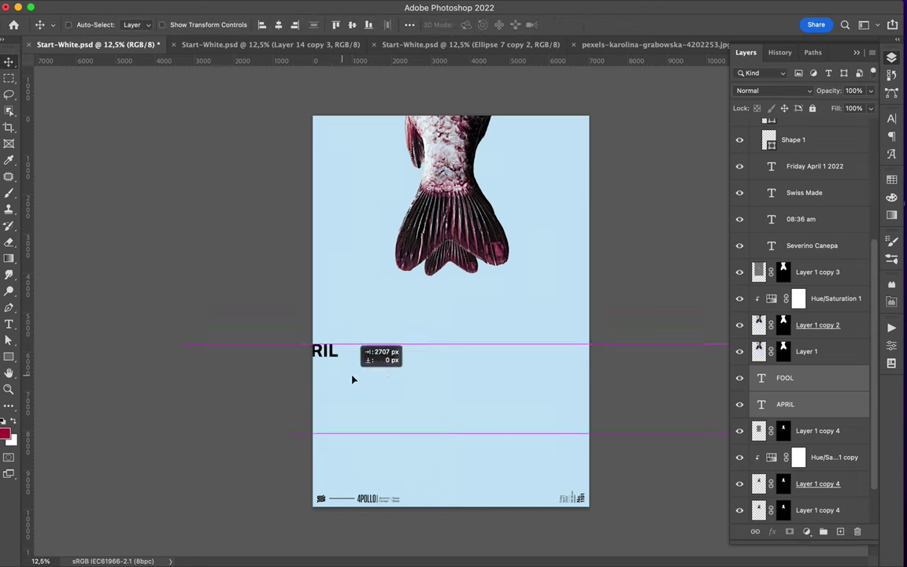
click(828, 410)
drag(664, 368, 551, 356)
double_click(382, 356)
drag(382, 356, 413, 356)
click(892, 118)
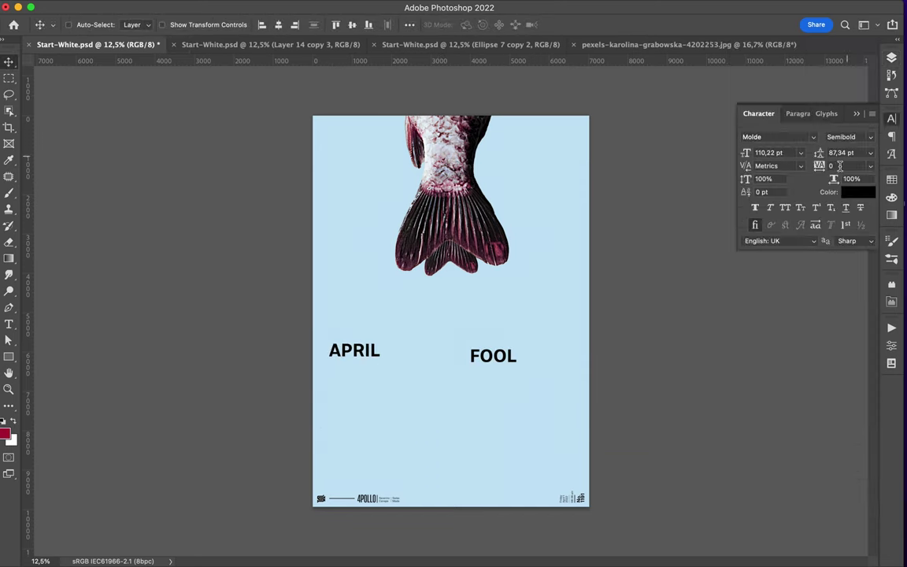
Set the APRIL FOOL font size to 150 pt in the Character panel
click(768, 152)
text(150)
key(Return)
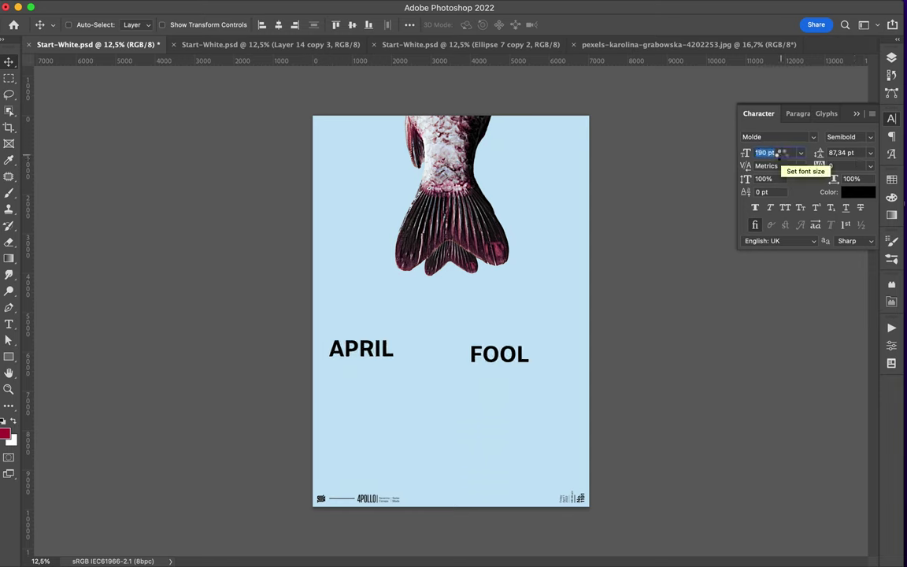
click(797, 113)
click(826, 113)
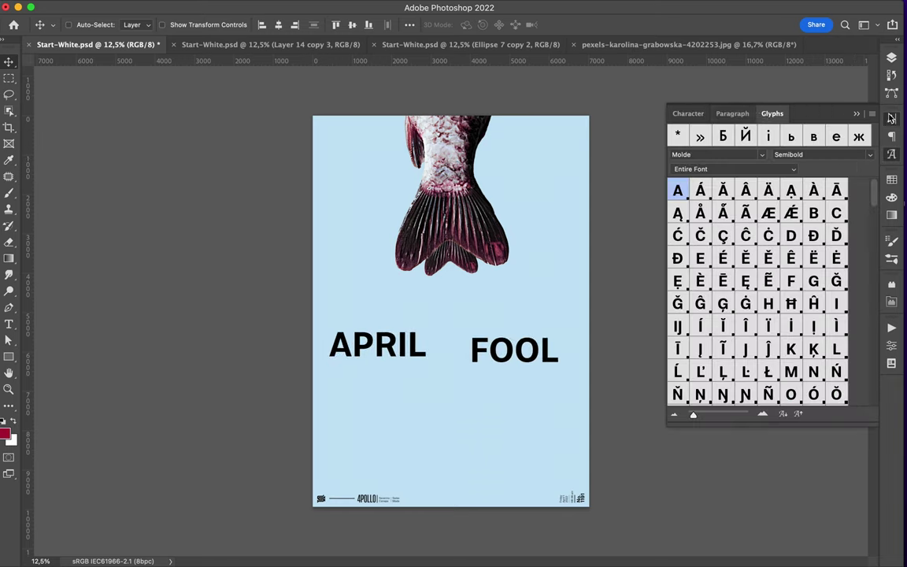
click(891, 118)
Apply the Amatic SC font to APRIL FOOL
click(813, 137)
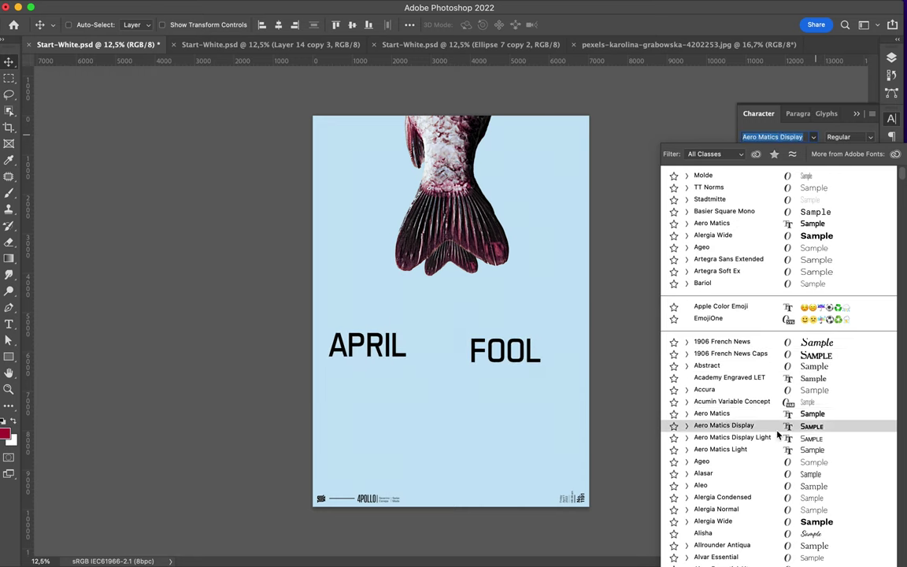
scroll(767, 477, down, 1)
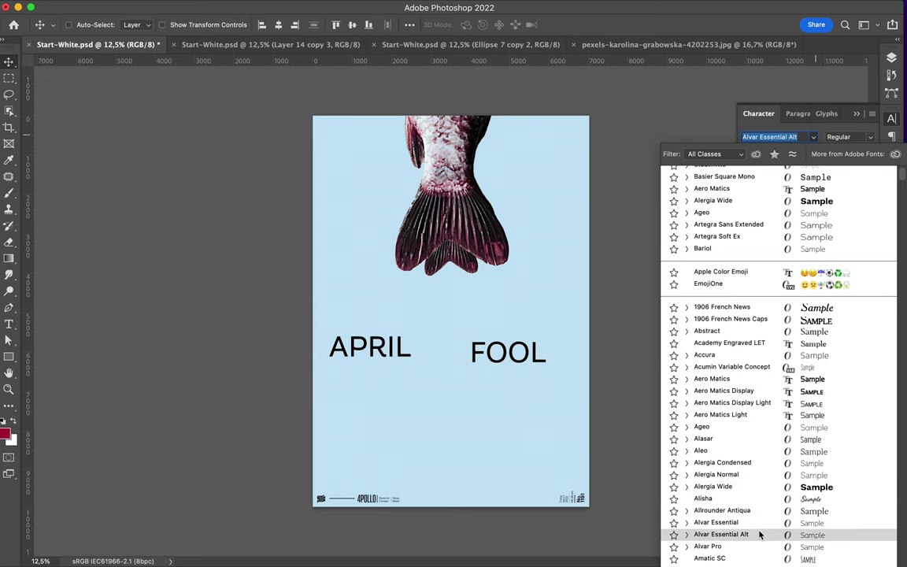
scroll(762, 492, down, 1)
scroll(762, 495, down, 5)
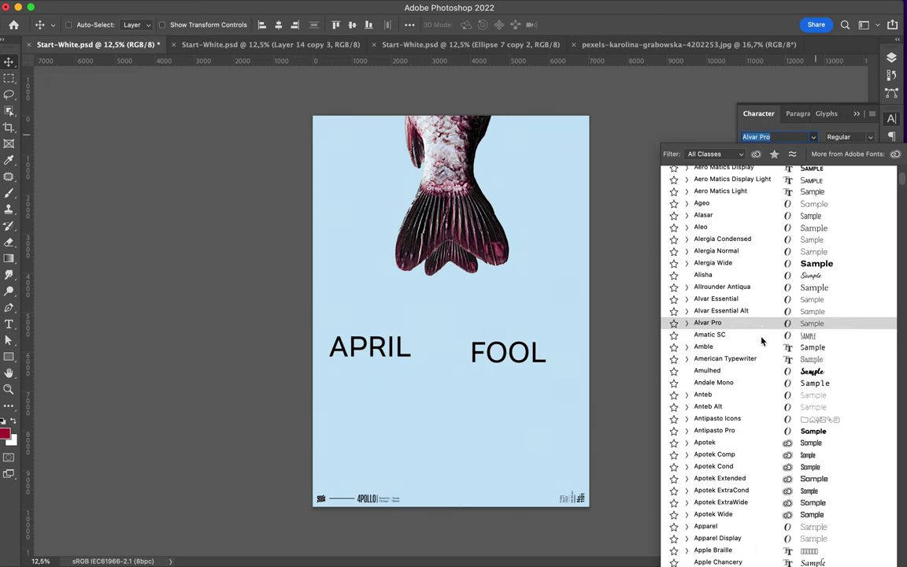
click(760, 335)
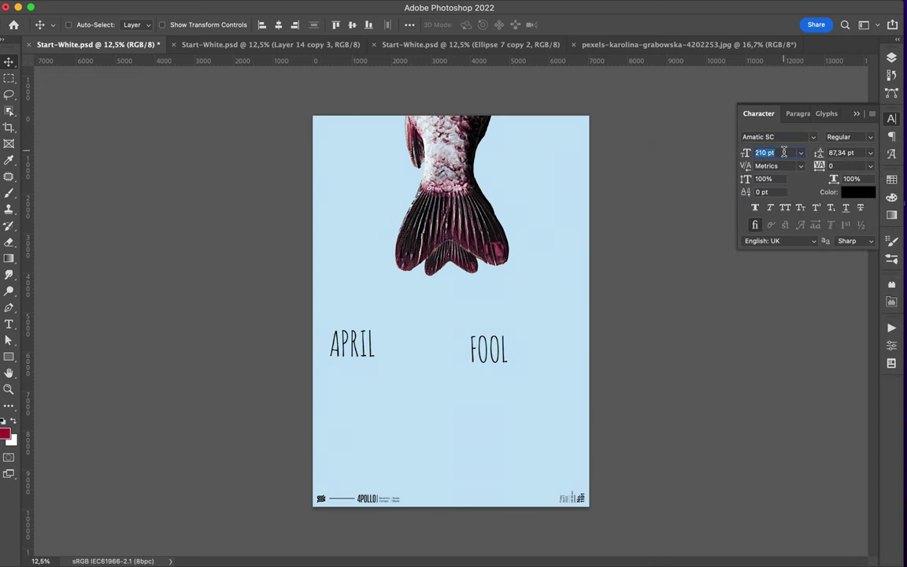
Scrub the headline font size up to 470 pt
scroll(784, 153, up, 4)
scroll(784, 153, up, 4)
scroll(784, 153, up, 6)
scroll(785, 156, up, 12)
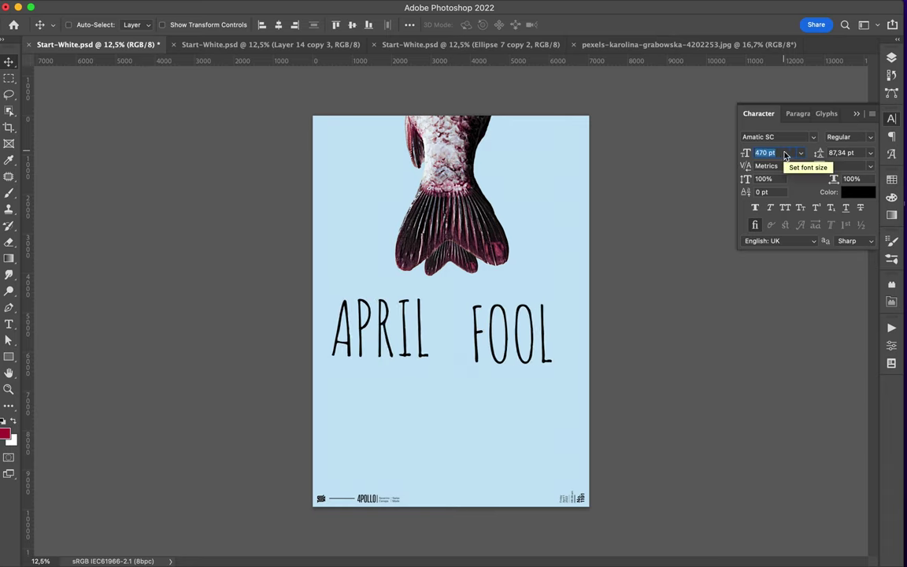
scroll(784, 153, up, 1)
Line up APRIL and FOOL, group them as Group 1, and centre it horizontally
mouse_move(433, 304)
mouse_down()
mouse_move(377, 355)
mouse_move(410, 326)
mouse_up()
mouse_move(495, 344)
mouse_down()
mouse_move(490, 329)
mouse_move(497, 335)
mouse_up()
shift+click(409, 322)
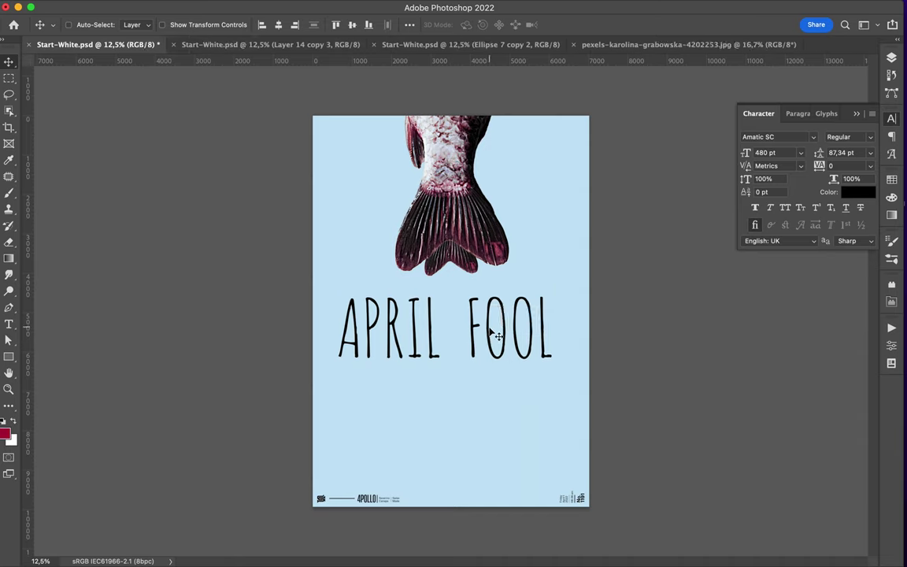
key(F7)
key(ctrl+g)
click(279, 25)
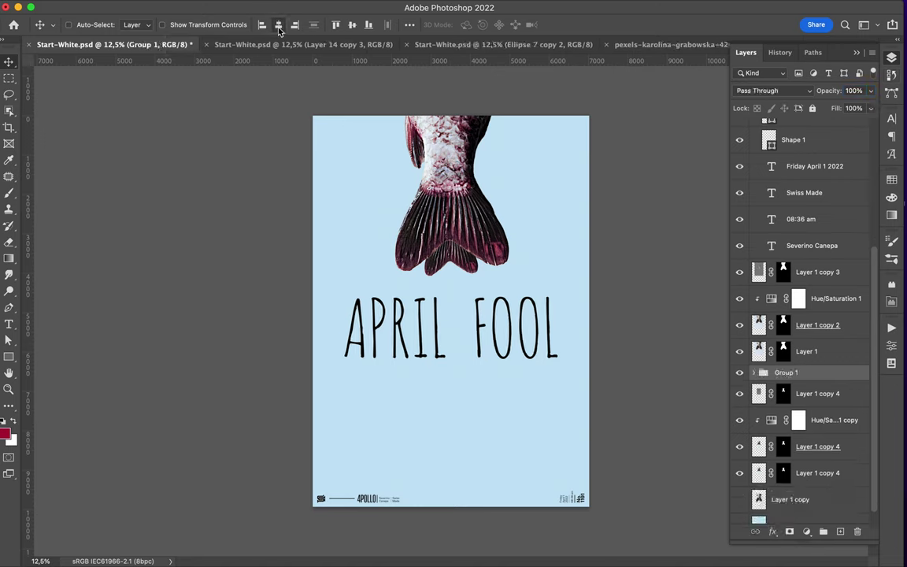
Nudge the headline slightly right and reselect APRIL, FOOL and Group 1
ctrl+click(489, 337)
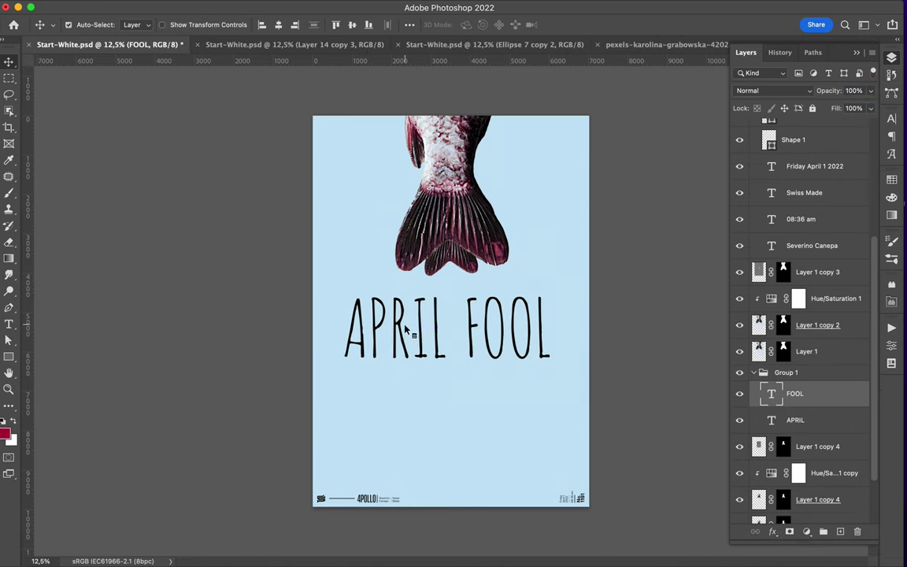
drag(409, 331, 429, 329)
click(431, 329)
shift+click(795, 394)
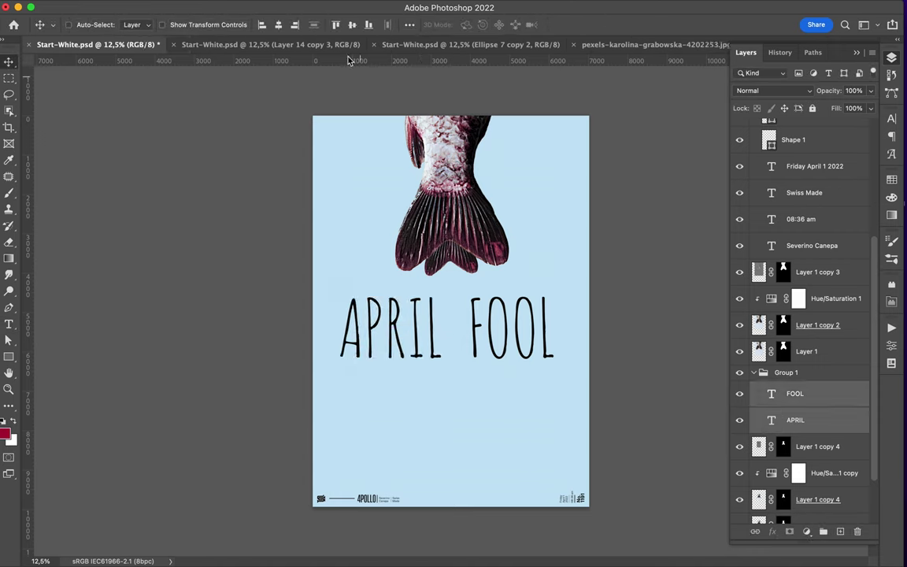
click(786, 372)
click(279, 24)
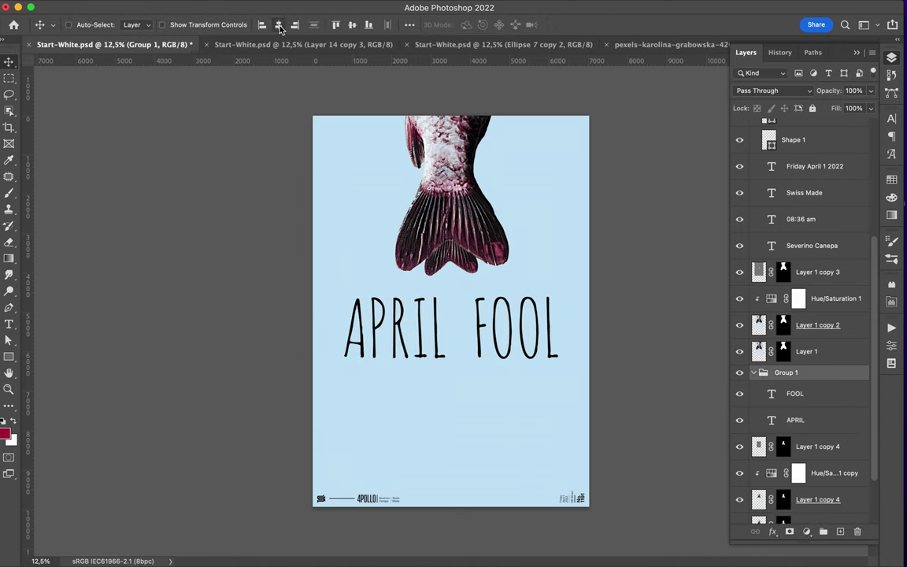
Fill the headline with a dark colour sampled from the fish tail
click(891, 197)
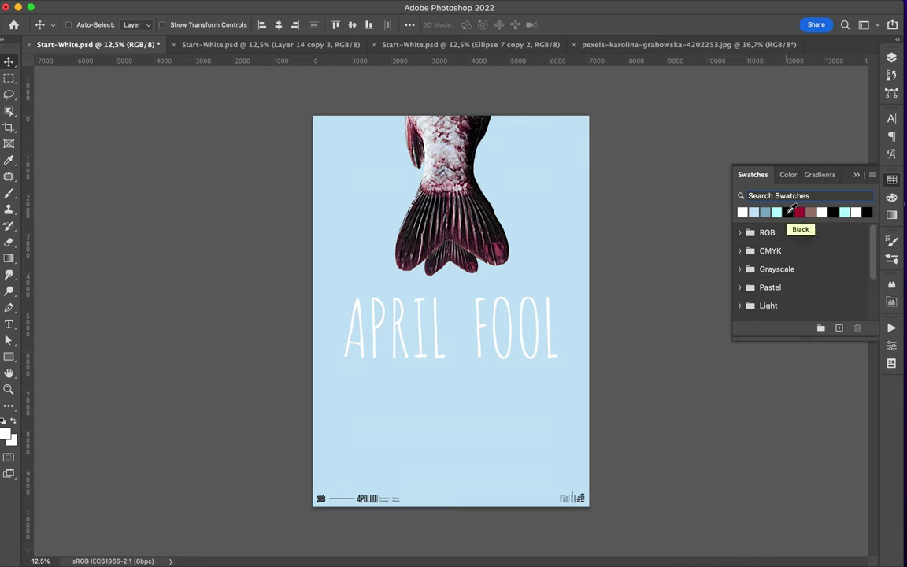
key(i)
drag(438, 222, 429, 236)
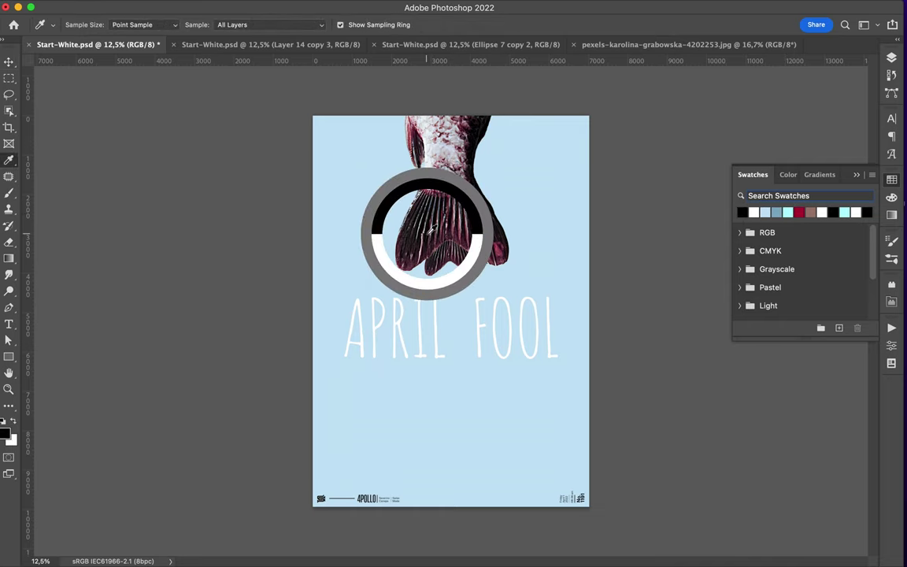
key(alt+BackSpace)
key(v)
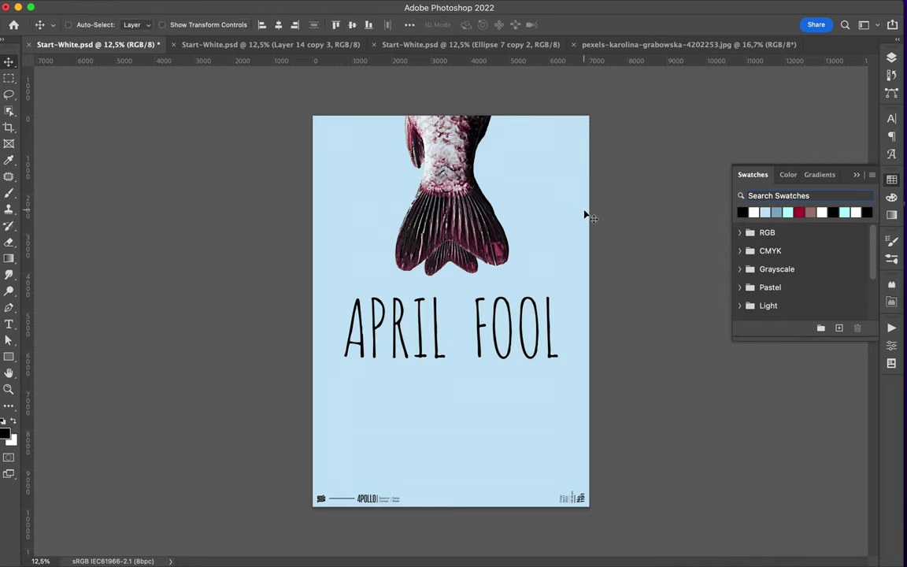
Duplicate the APRIL text onto a new line just below the headline
scroll(492, 263, up, 5)
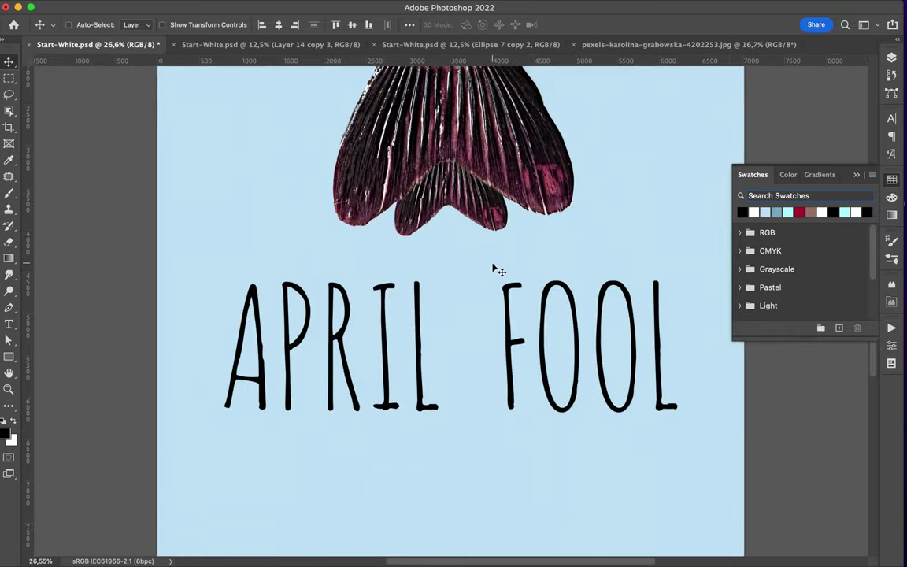
click(891, 59)
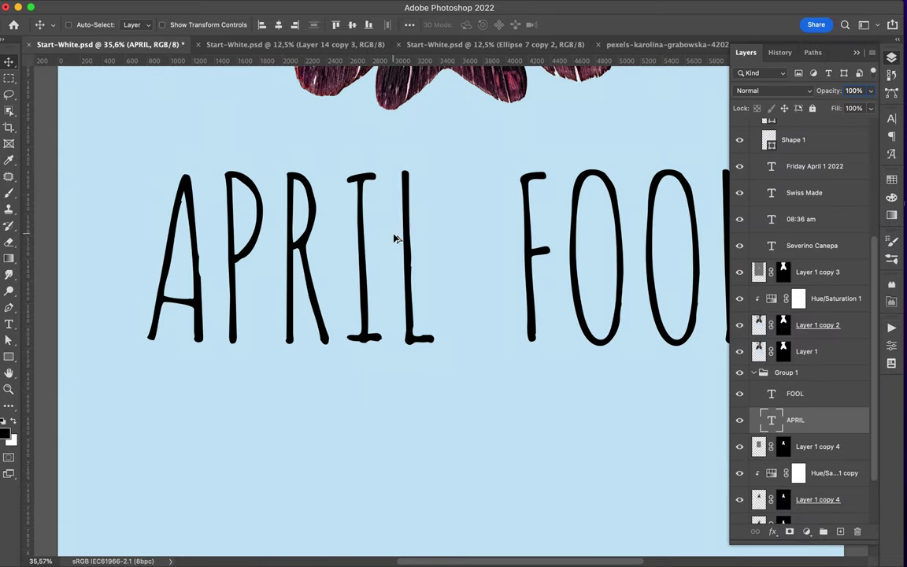
alt+drag(394, 236, 460, 425)
click(891, 180)
click(891, 118)
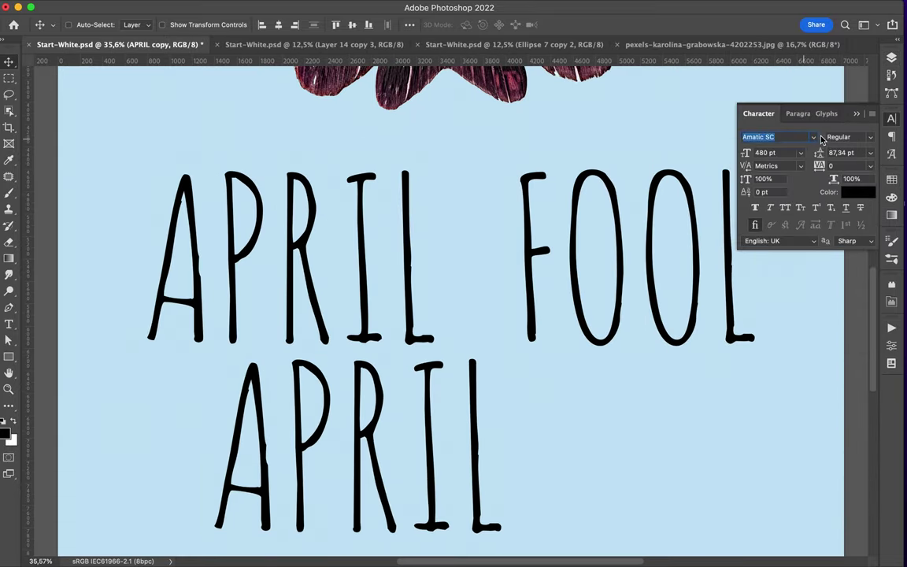
Set the copied line in ElliotSix and select all its text for retyping
click(815, 138)
scroll(798, 382, down, 5)
scroll(797, 382, down, 5)
scroll(797, 382, down, 5)
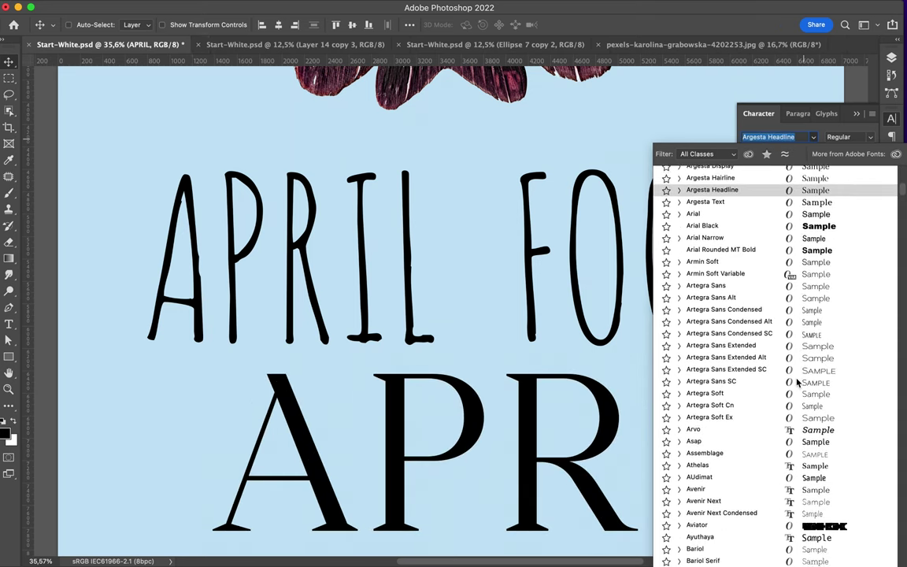
scroll(798, 381, down, 5)
scroll(798, 382, down, 5)
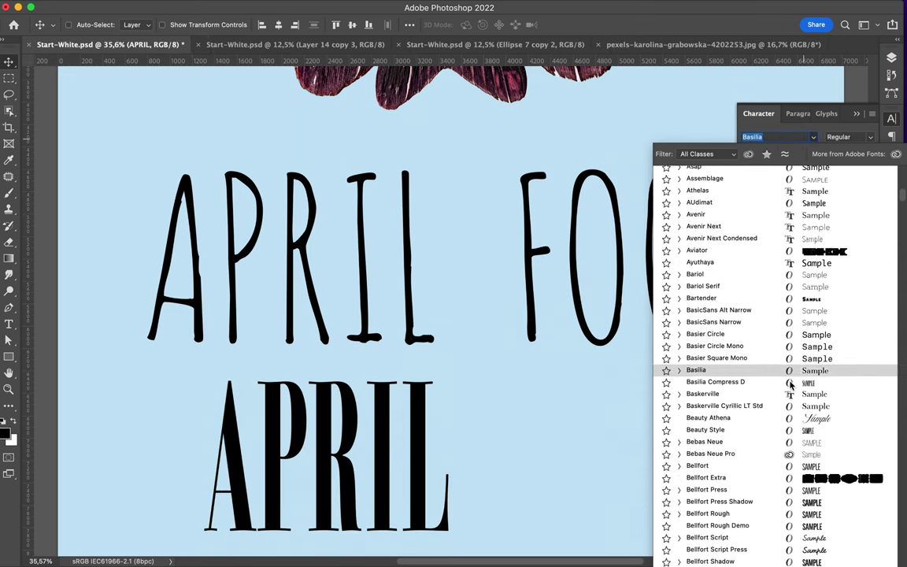
scroll(790, 386, down, 5)
scroll(790, 397, down, 5)
scroll(789, 405, down, 5)
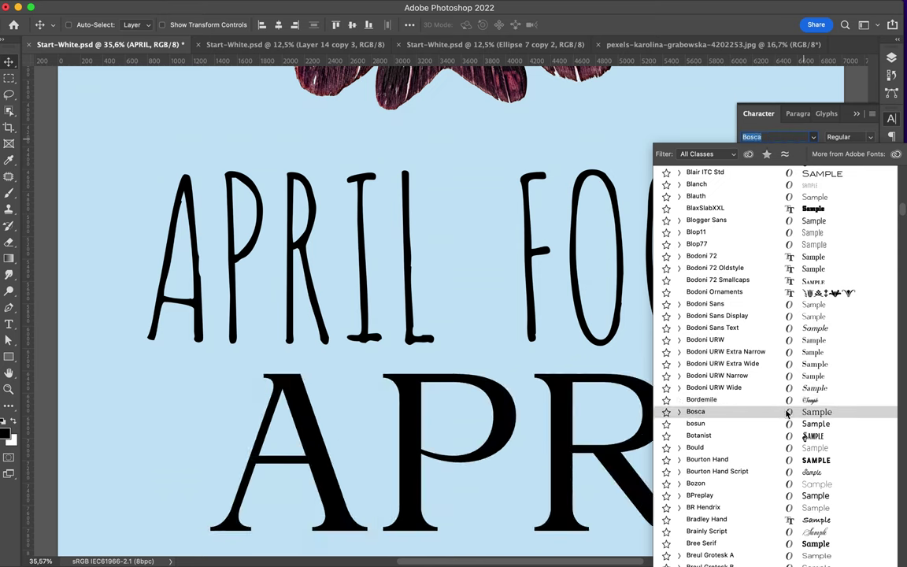
scroll(788, 411, down, 3)
scroll(787, 406, down, 2)
scroll(784, 394, down, 5)
scroll(779, 374, down, 5)
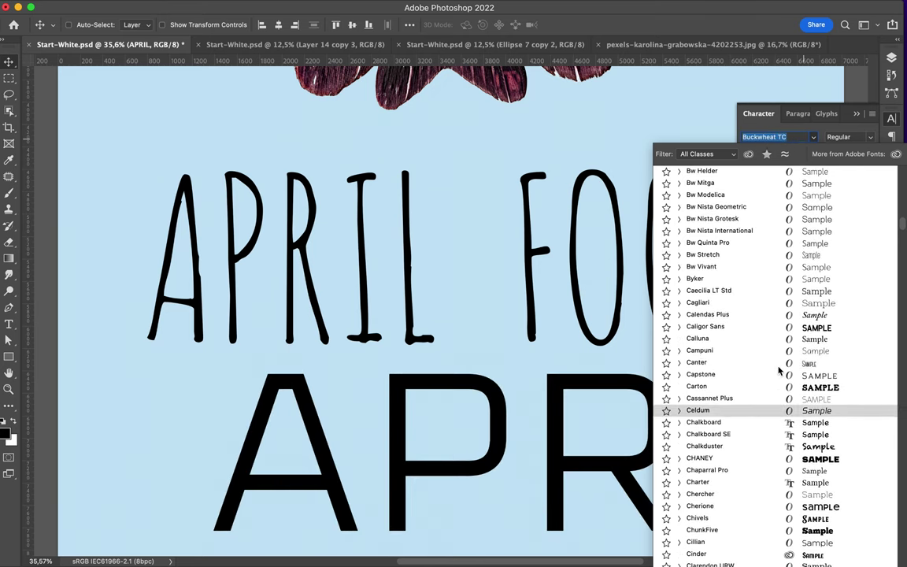
scroll(781, 366, down, 5)
scroll(778, 346, down, 5)
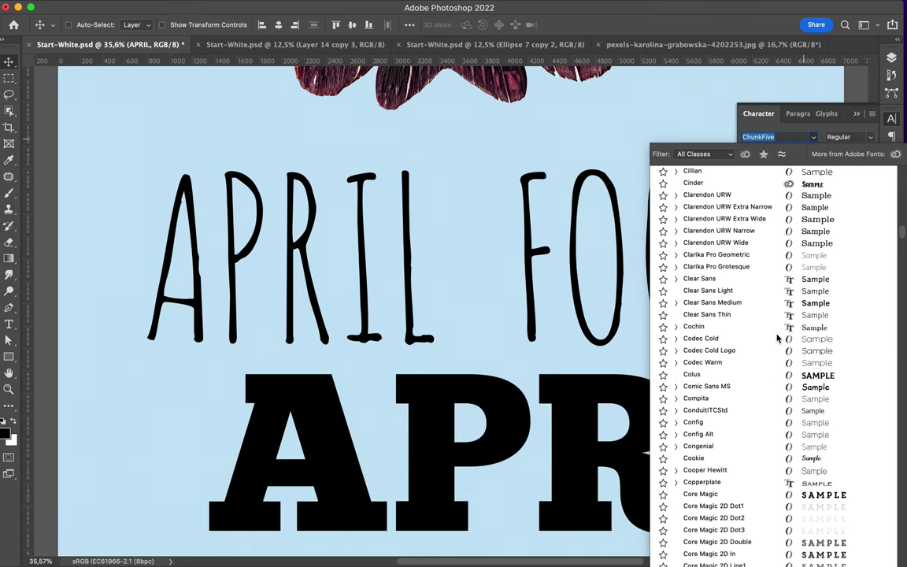
scroll(759, 468, down, 5)
scroll(759, 468, down, 10)
scroll(758, 470, down, 5)
scroll(759, 470, down, 5)
scroll(759, 470, down, 5)
scroll(759, 470, down, 5)
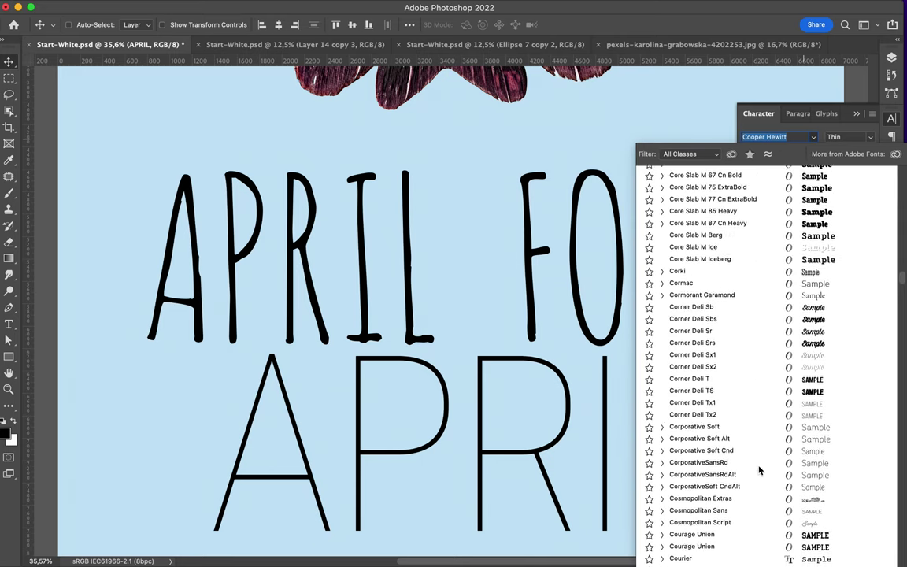
scroll(763, 465, down, 5)
scroll(774, 451, down, 10)
scroll(775, 451, down, 4)
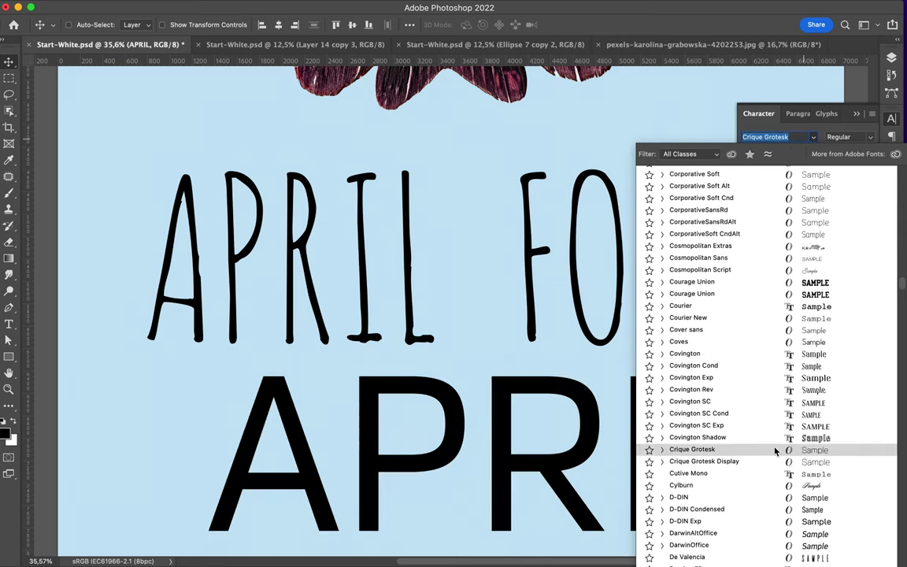
scroll(776, 417, down, 8)
scroll(774, 409, down, 4)
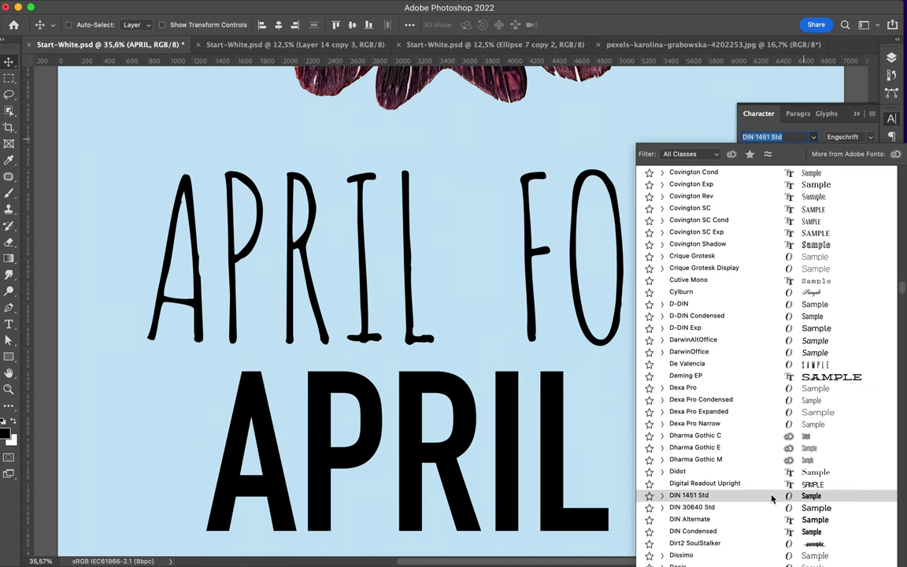
scroll(768, 465, down, 10)
scroll(763, 417, down, 15)
scroll(764, 397, down, 10)
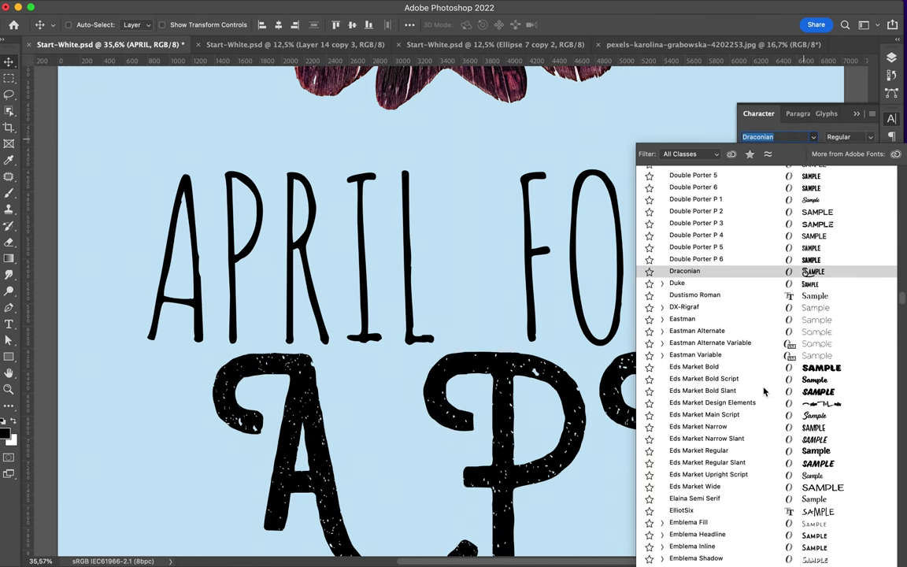
scroll(760, 403, down, 8)
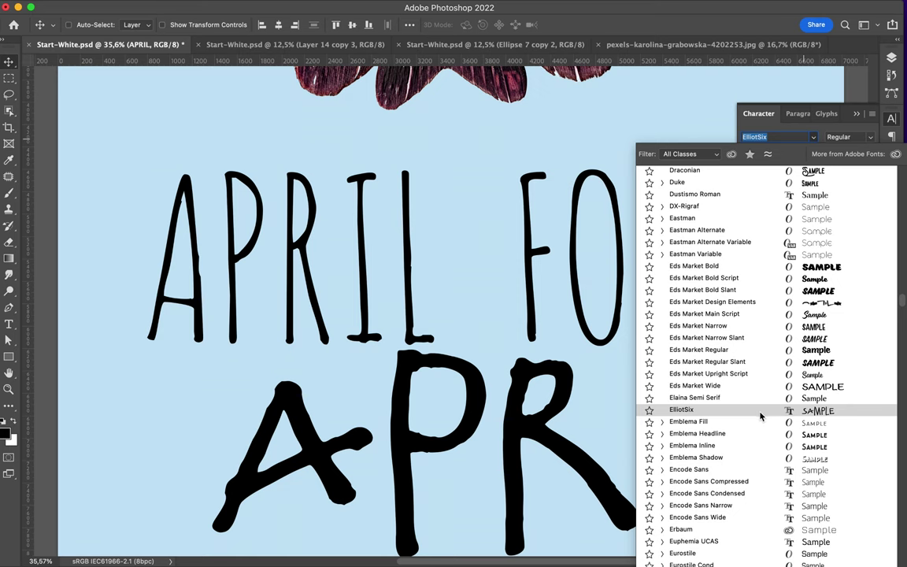
click(761, 410)
key(ctrl+a)
Type the subtitle ('OR HO…') and scale it down beneath the headline
text(OR HO)
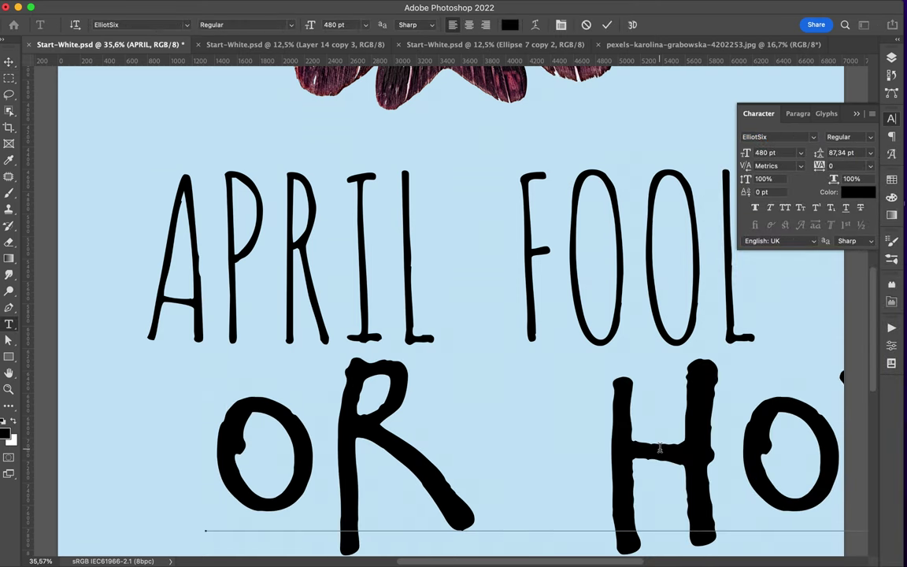
key(ctrl+0)
key(ctrl+t)
mouse_move(716, 436)
mouse_down()
mouse_move(384, 344)
mouse_move(385, 360)
mouse_up()
key(Return)
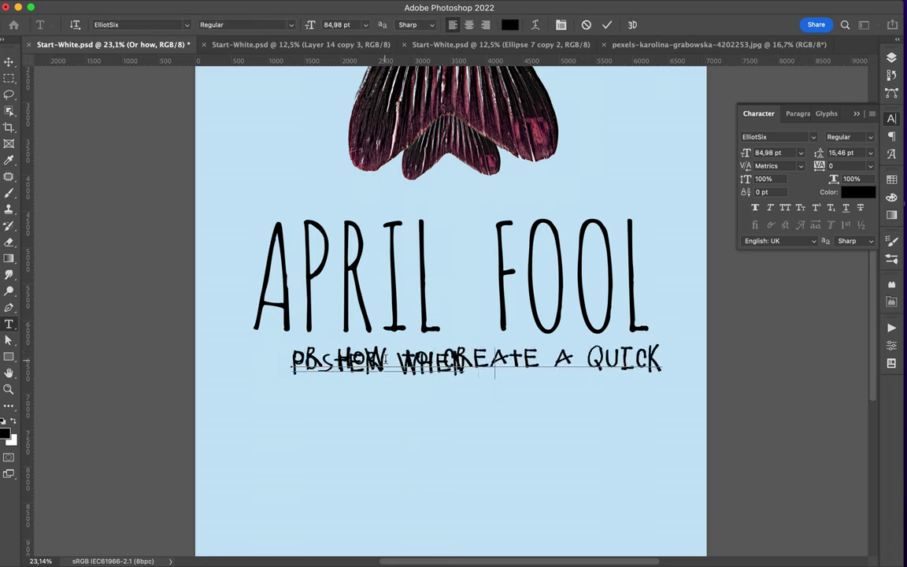
key(ctrl+Return)
Adjust the subtitle's type settings and shift it slightly left
click(754, 137)
key(Escape)
scroll(846, 152, up, 5)
scroll(846, 152, up, 2)
scroll(846, 151, up, 2)
key(v)
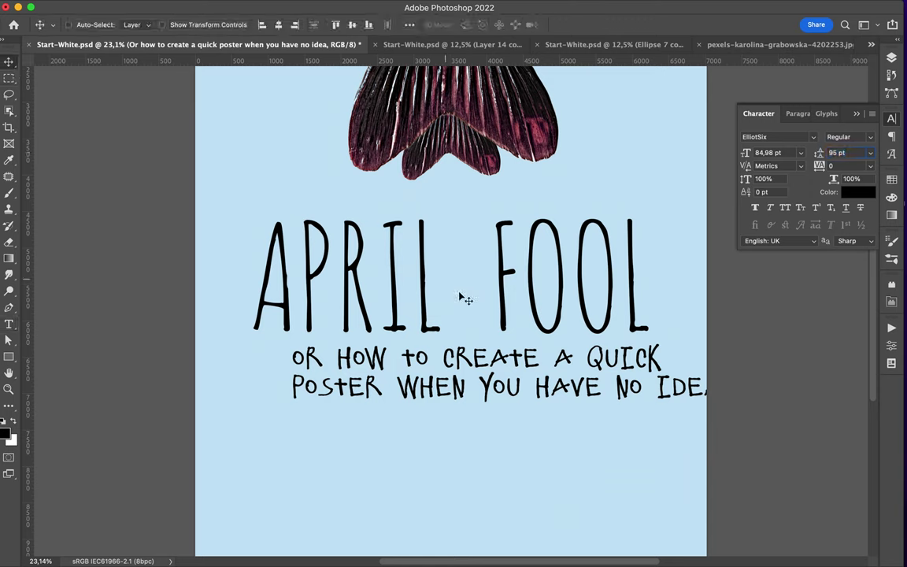
drag(462, 298, 443, 364)
Centre the subtitle under APRIL FOOL and confirm its smaller size
click(798, 114)
drag(504, 370, 453, 368)
key(ctrl+t)
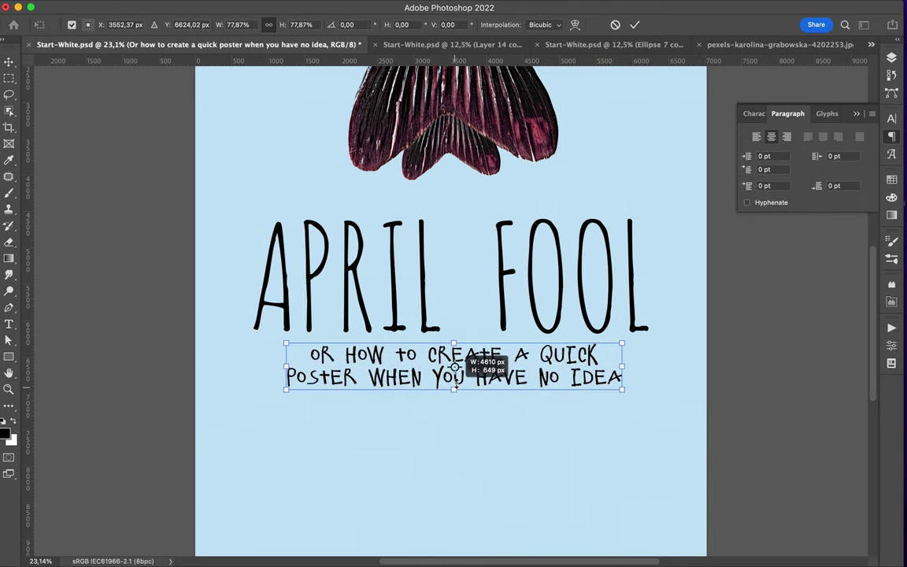
key(Return)
scroll(453, 323, up, 3)
Duplicate the subtitle layer and rasterize the copy
click(891, 60)
key(ctrl+j)
right_click(826, 420)
click(763, 444)
scroll(522, 383, up, 1)
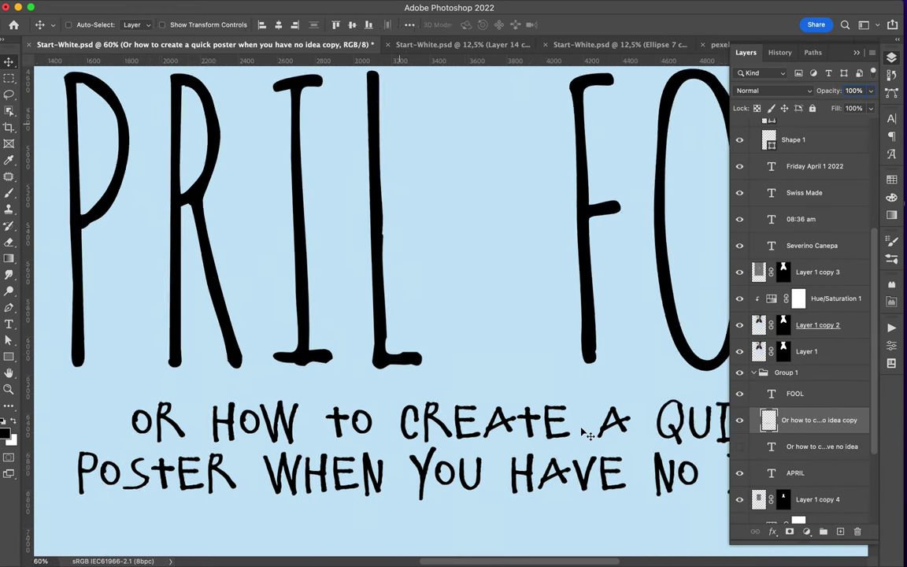
Cut the word CREATE out of the subtitle onto its own layer
scroll(522, 383, up, 1)
key(m)
drag(448, 297, 636, 349)
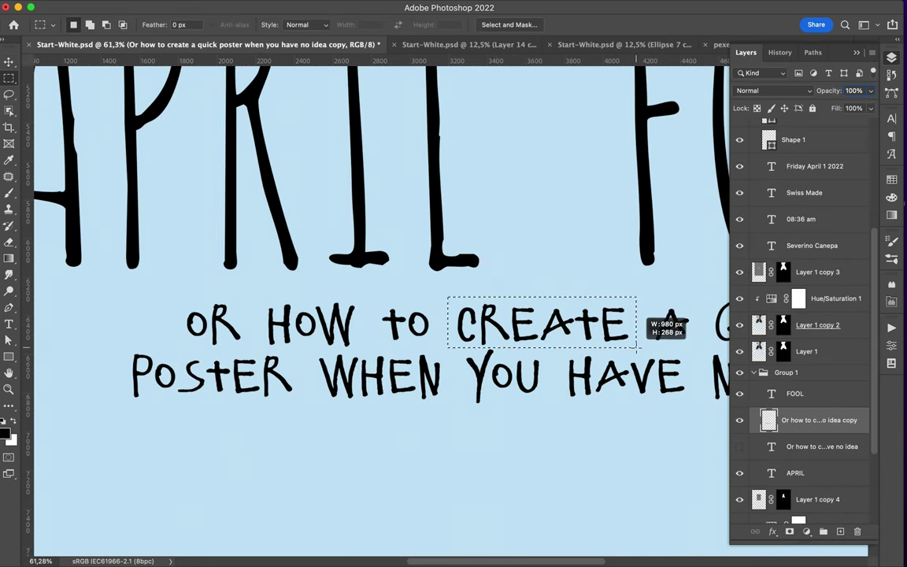
key(ctrl+x)
key(ctrl+v)
key(v)
scroll(598, 334, down, 3)
scroll(598, 334, right, 2)
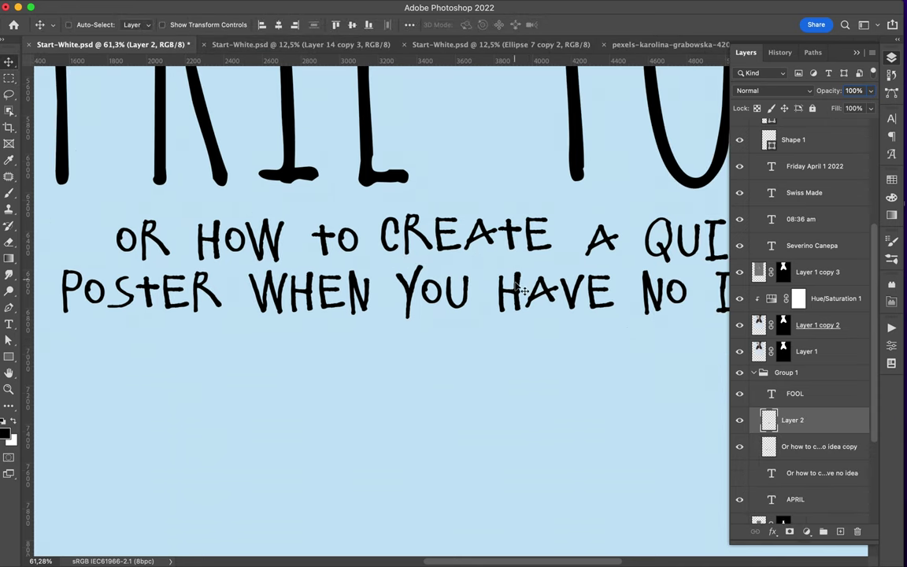
Move the word HAVE to its own layer and nudge it slightly lower and right
ctrl+click(518, 282)
key(m)
drag(485, 264, 624, 344)
key(ctrl+x)
key(ctrl+t)
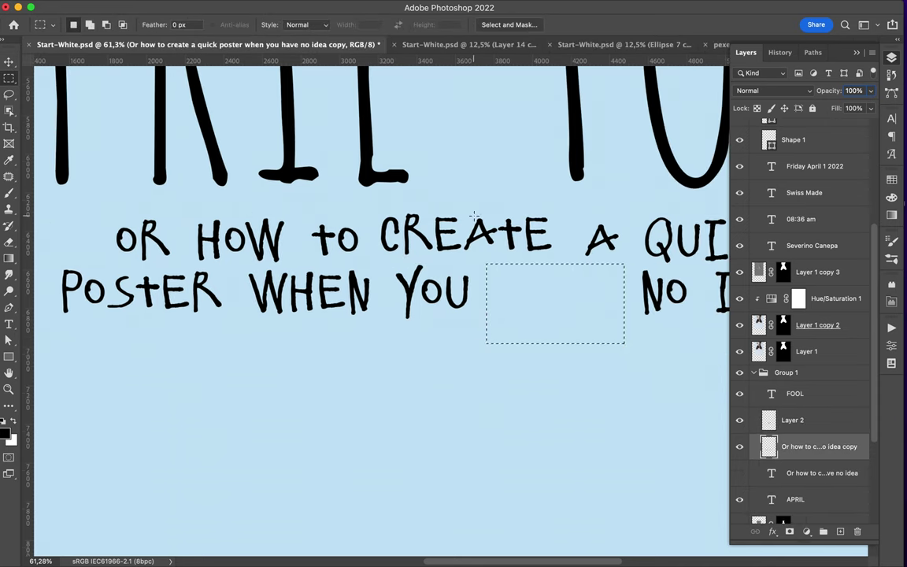
click(452, 215)
key(ctrl+v)
key(ctrl+t)
key(Escape)
key(v)
drag(490, 271, 512, 294)
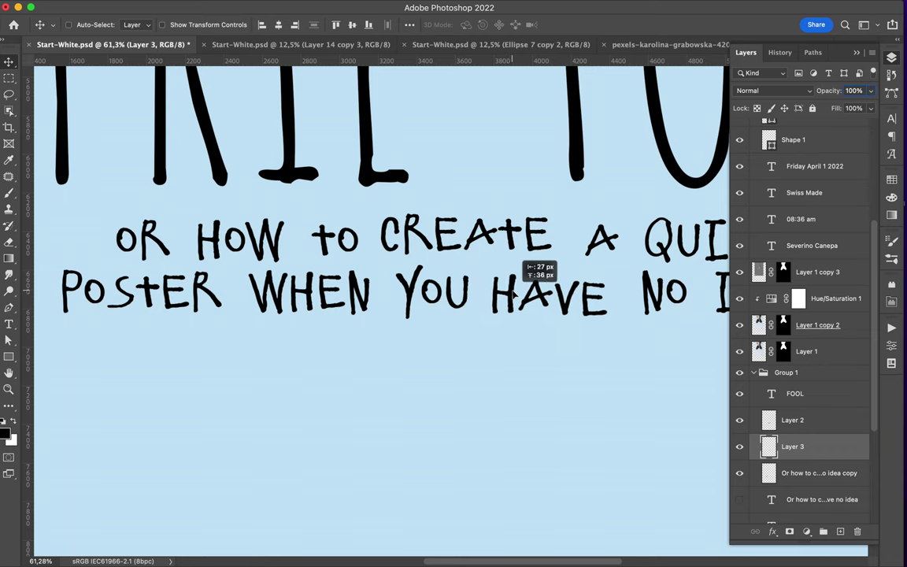
scroll(441, 303, left, 3)
Move a single letter R to its own layer, shifted slightly down and right
ctrl+click(334, 290)
key(m)
drag(375, 344, 374, 344)
key(ctrl+x)
key(ctrl+v)
key(v)
drag(345, 304, 353, 313)
scroll(346, 299, right, 10)
Cut the word NO out of the subtitle onto its own layer
key(m)
drag(451, 331, 450, 331)
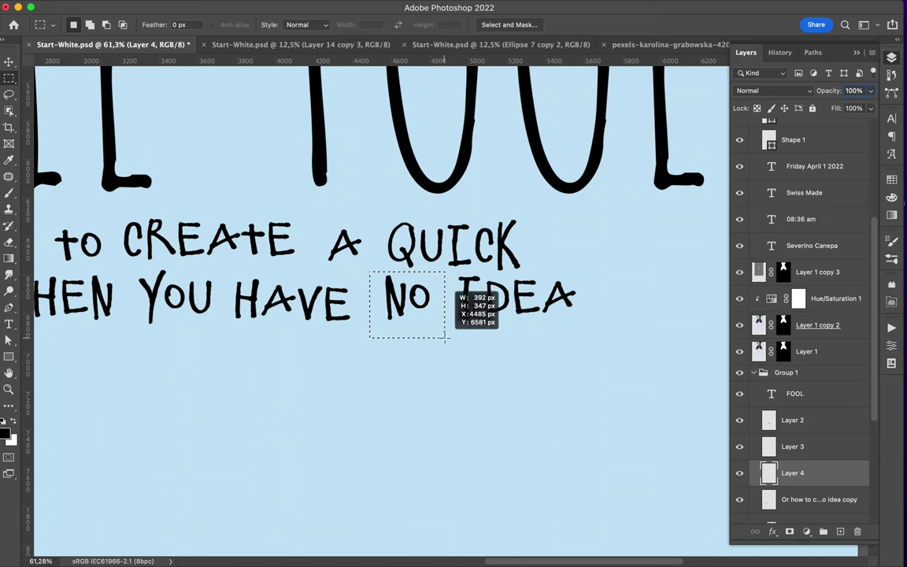
ctrl+click(409, 313)
key(ctrl+x)
key(ctrl+v)
key(v)
scroll(409, 312, left, 5)
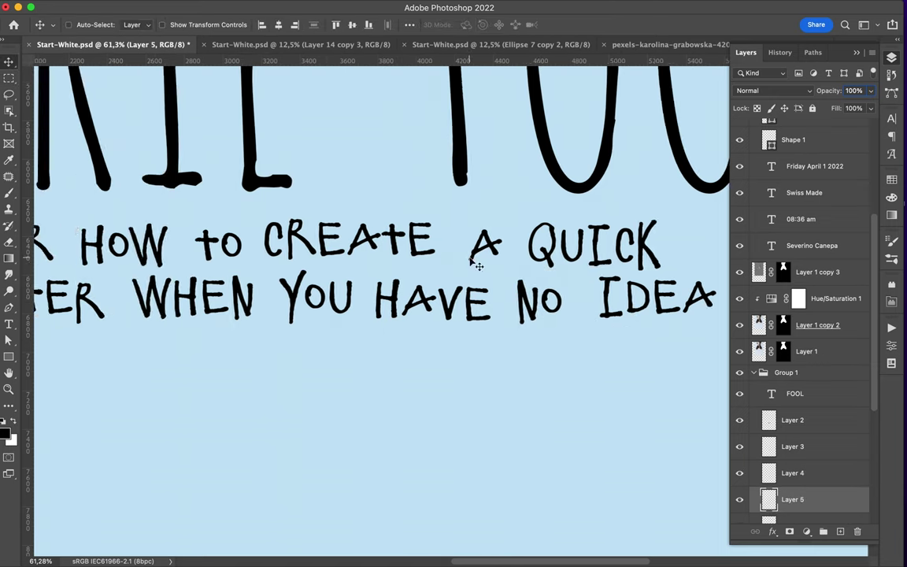
scroll(475, 259, down, 5)
Move the word YOU to its own layer and shift it slightly out of line
ctrl+click(430, 276)
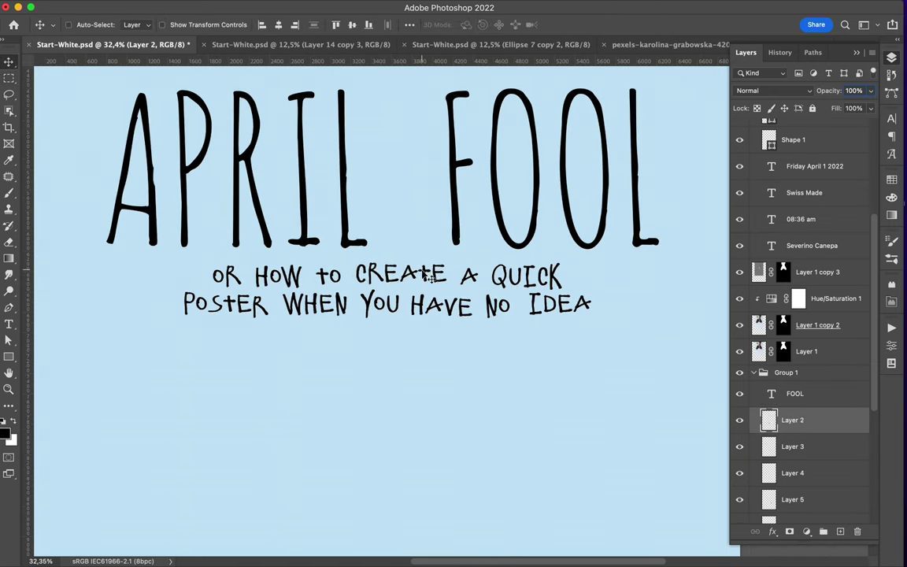
ctrl+click(337, 277)
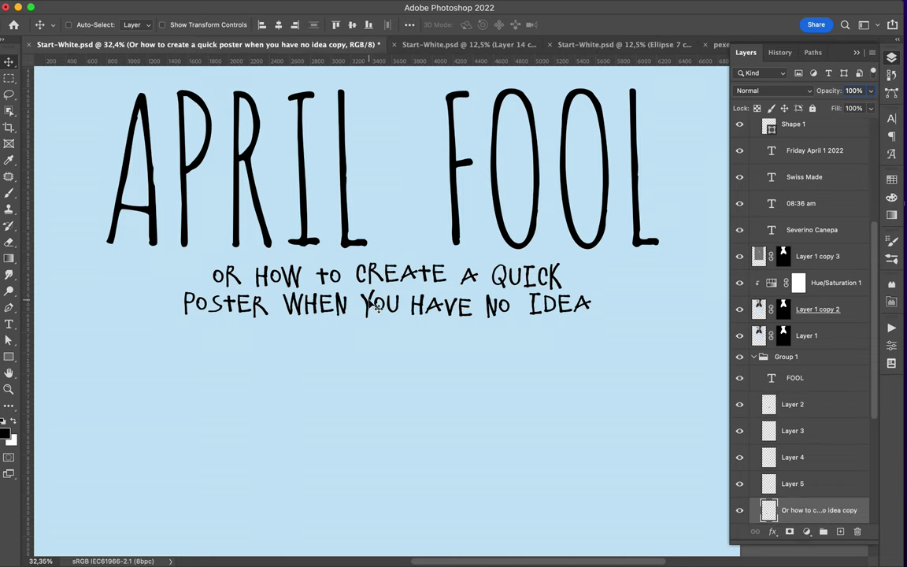
key(m)
key(ctrl+x)
key(ctrl+v)
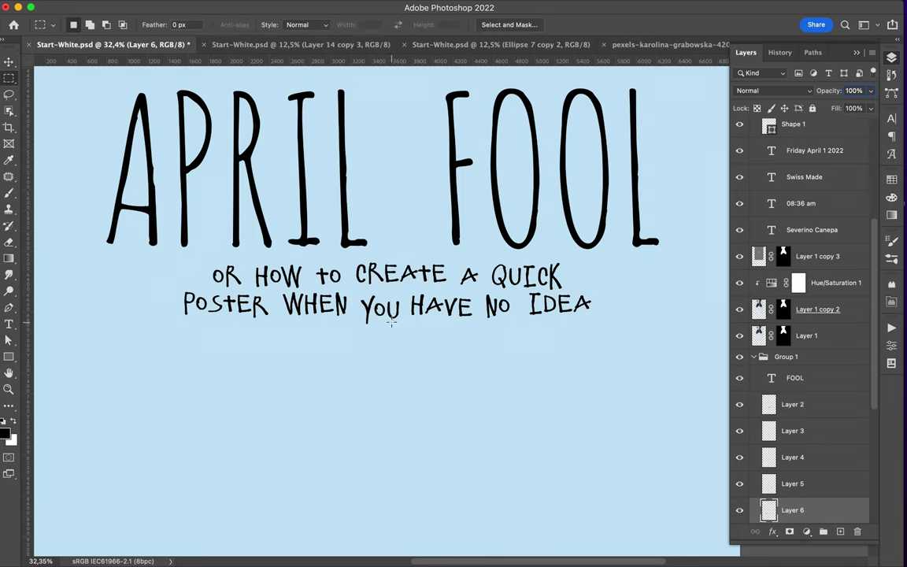
key(v)
drag(380, 274, 389, 277)
scroll(391, 326, down, 2)
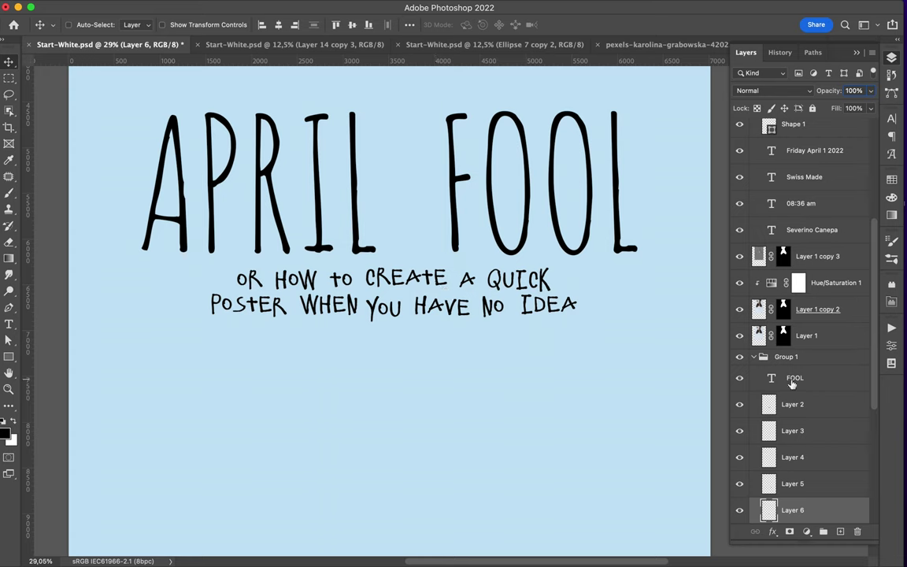
scroll(811, 425, down, 3)
Select all the subtitle piece layers together in the Layers panel
click(819, 464)
shift+click(821, 490)
shift+click(792, 332)
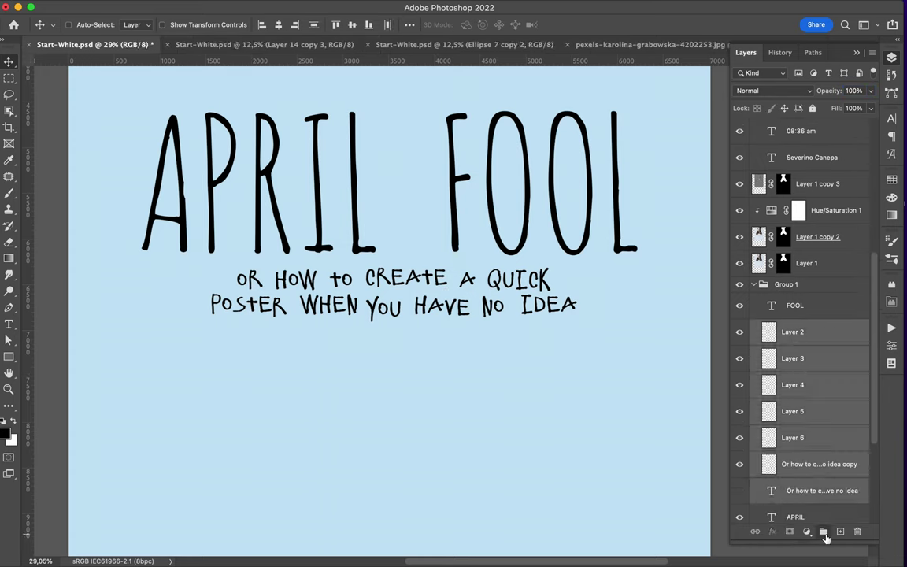
Group the subtitle layers, move the group slightly lower, shrink it, and fit the poster on screen
key(ctrl+g)
drag(532, 290, 533, 299)
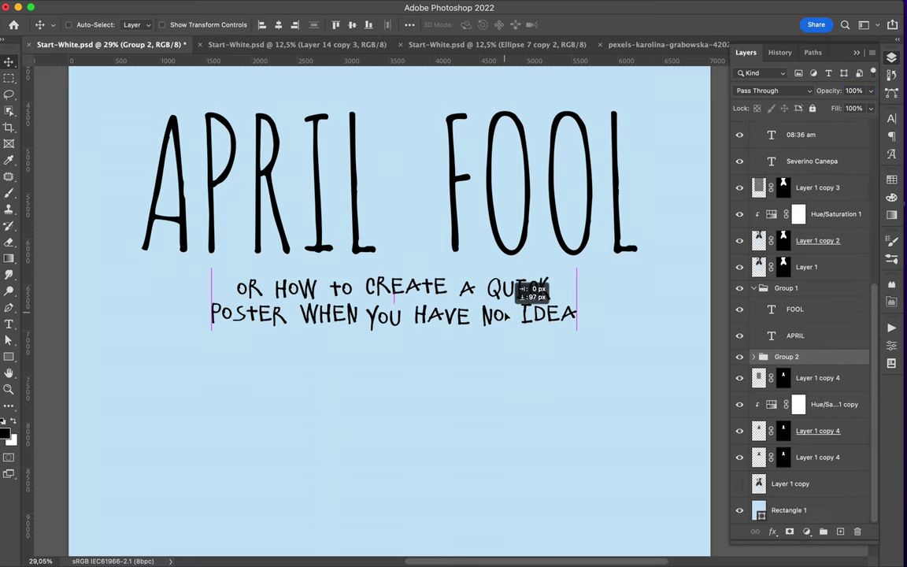
key(ctrl+t)
drag(212, 303, 263, 303)
key(Return)
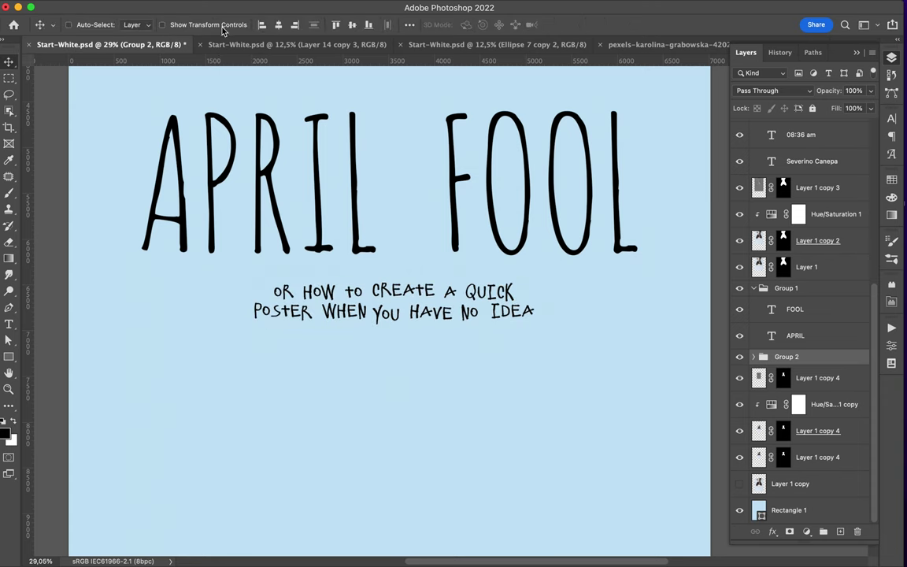
key(ctrl+0)
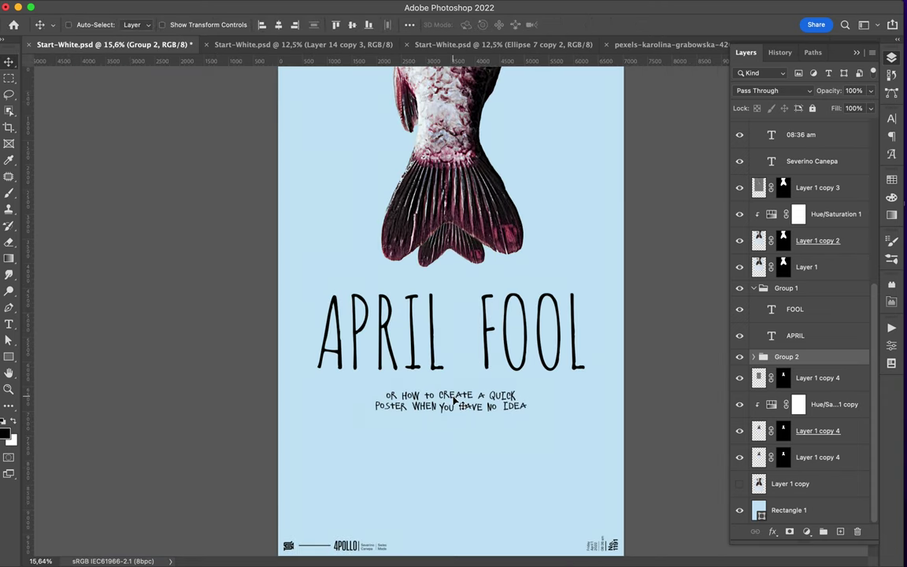